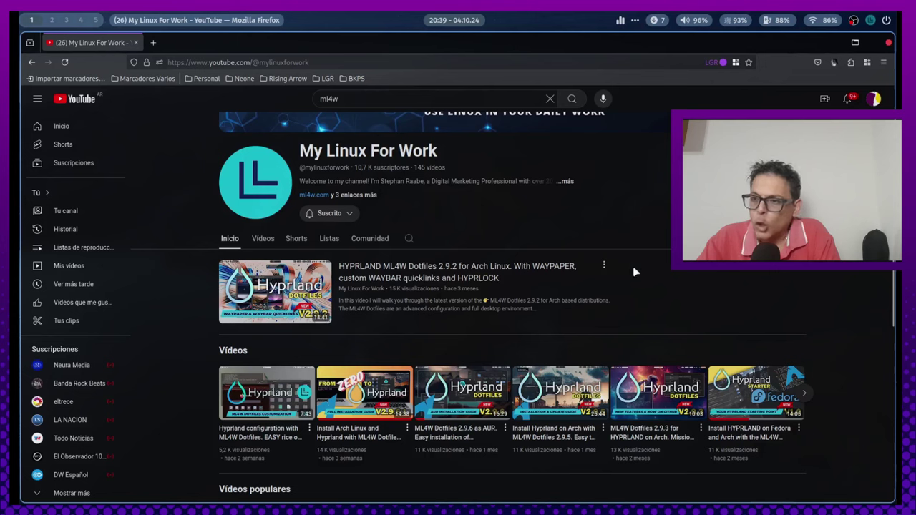
Bring up the application launcher, dismiss it, and switch to workspace 2.
key(super+ctrl+Return)
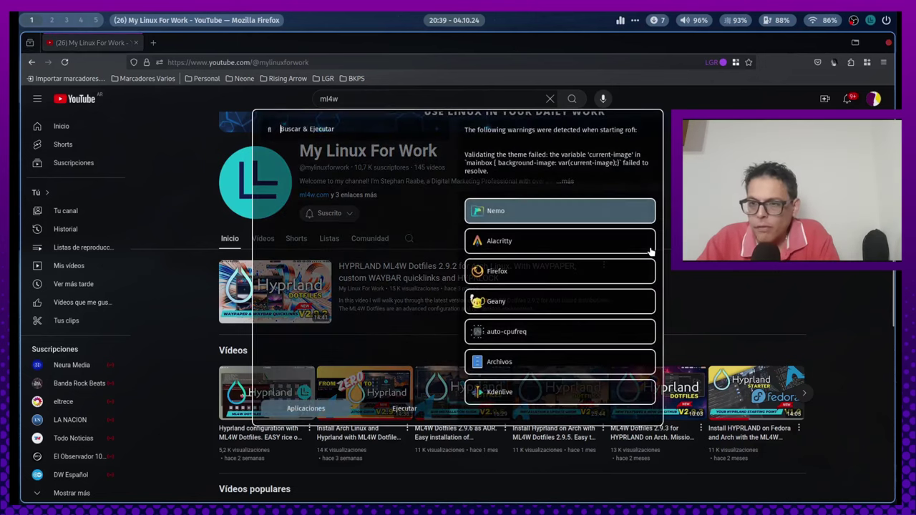
key(Escape)
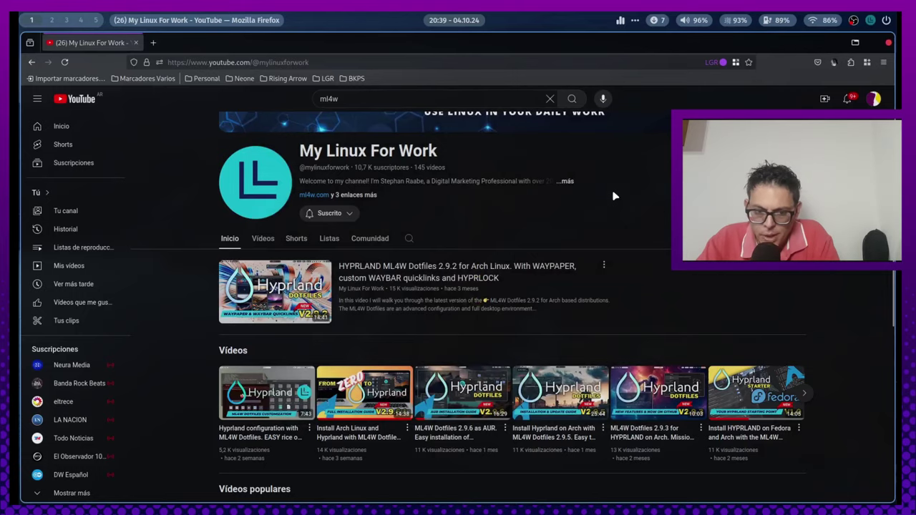
key(super+2)
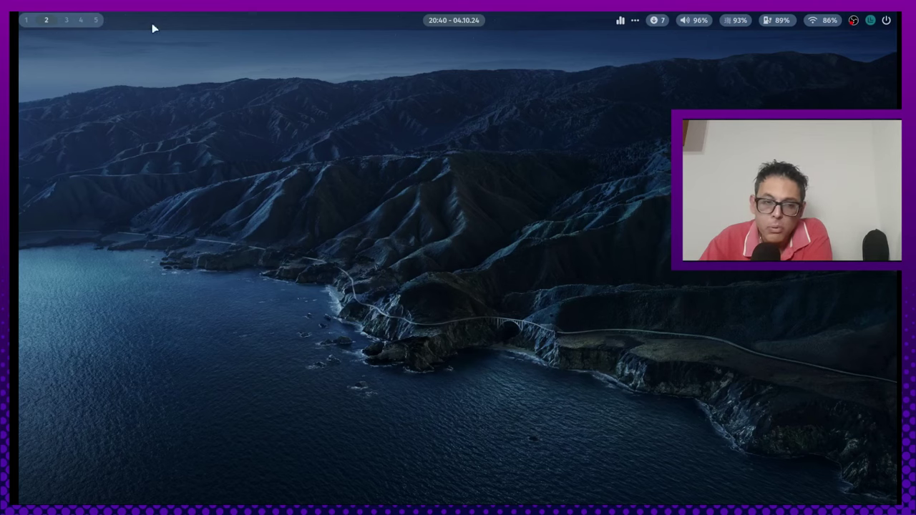
Show the calendar from the status bar clock and hide it again.
click(459, 22)
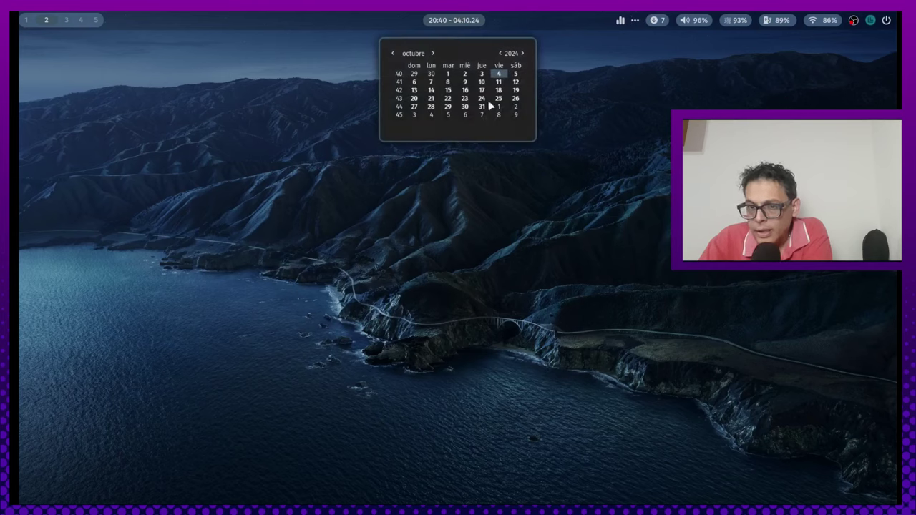
click(453, 20)
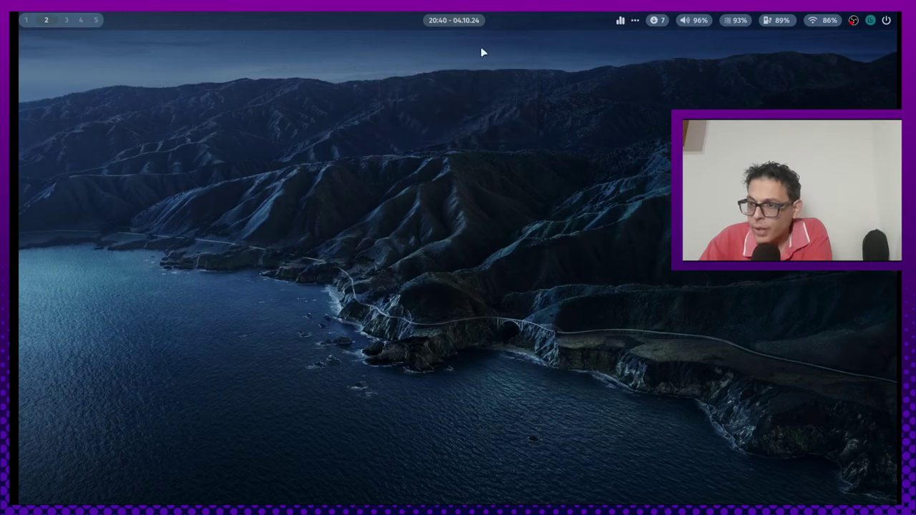
click(446, 23)
click(446, 23)
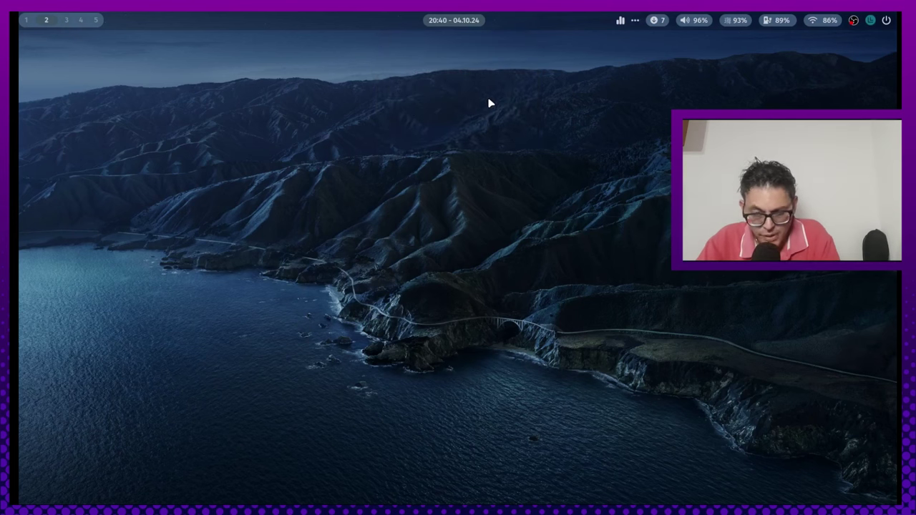
Open the .config folder of the home directory in the file manager.
key(super+e)
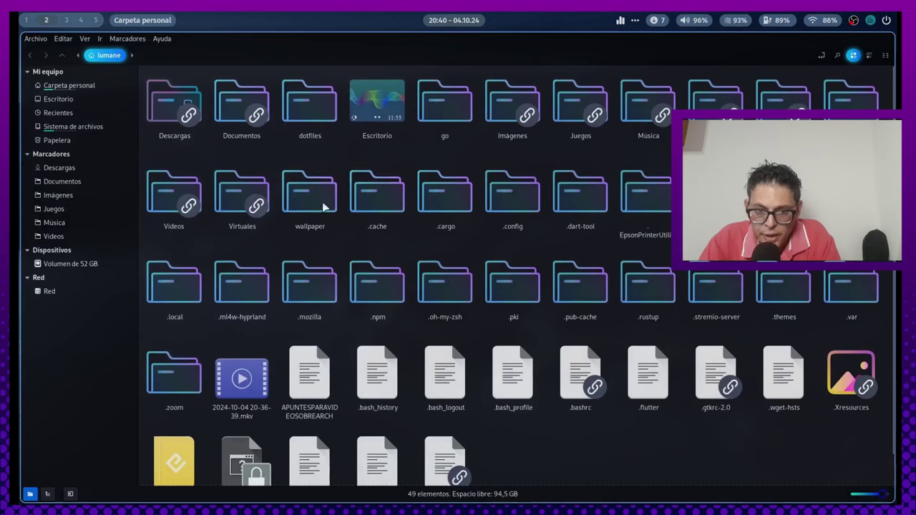
double_click(514, 211)
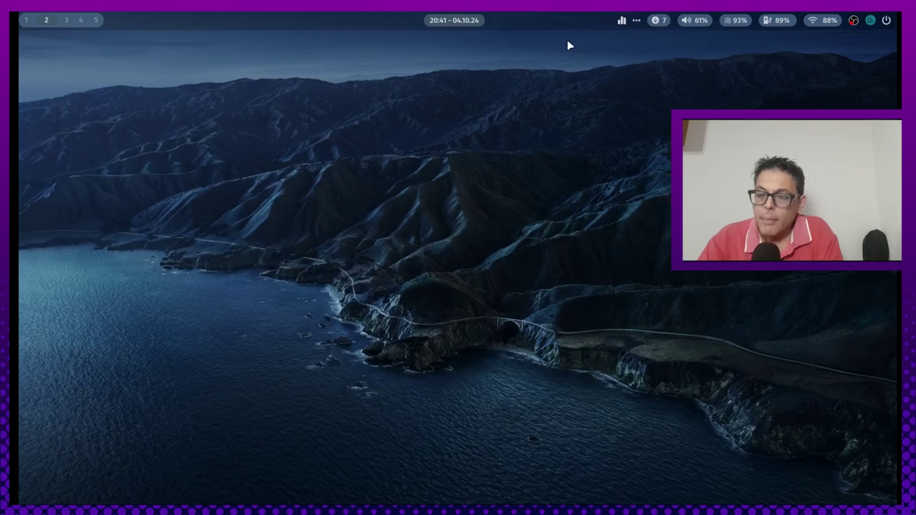
Open the wallpaper selector from the status bar and browse the available wallpapers.
mouse_move(621, 25)
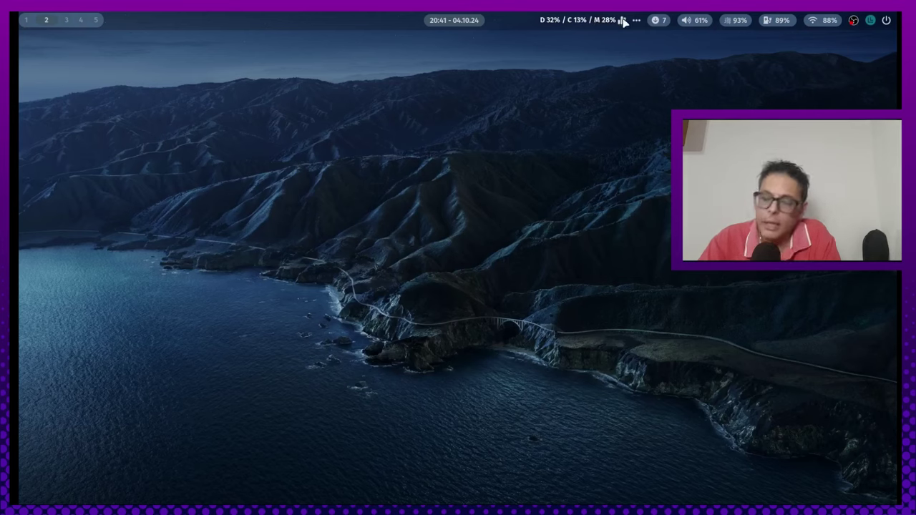
click(635, 21)
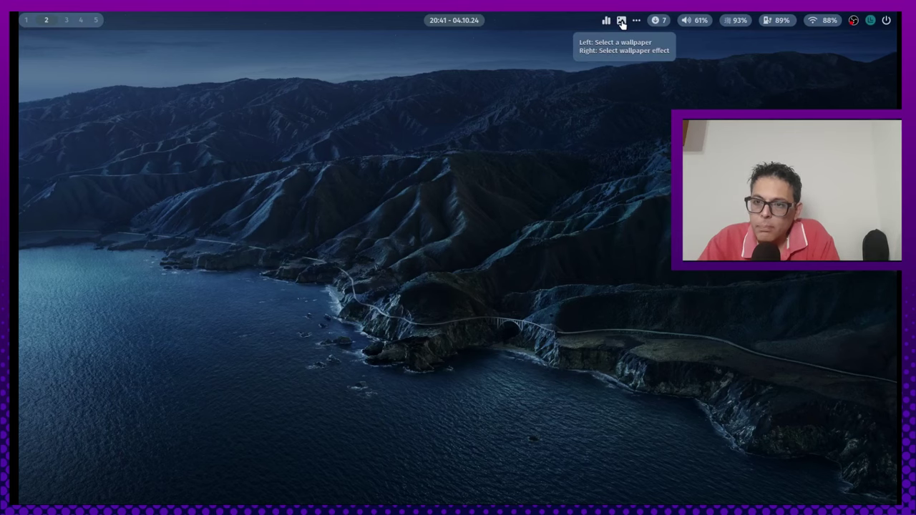
click(621, 21)
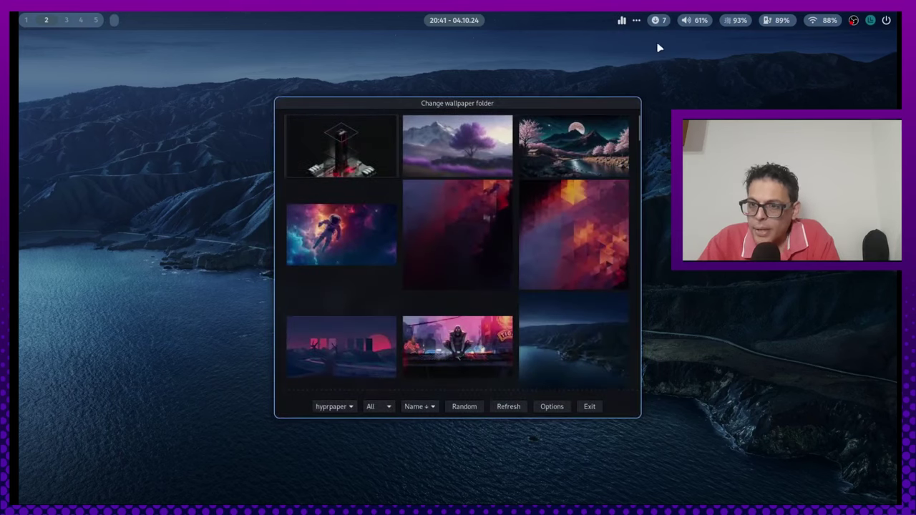
scroll(464, 207, down, 1)
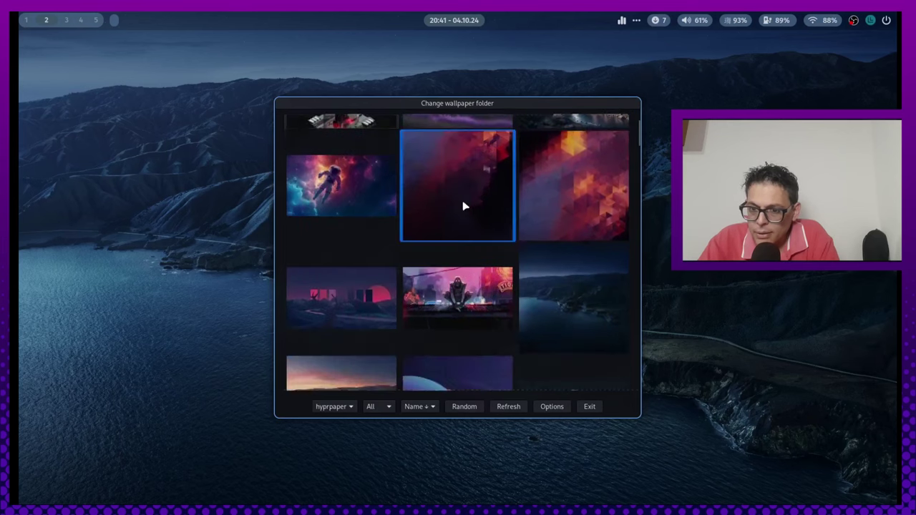
scroll(568, 200, down, 12)
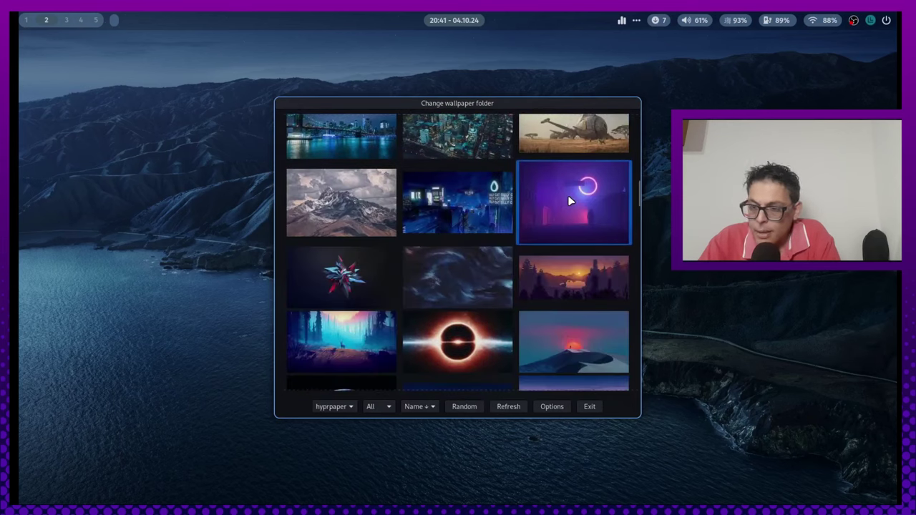
scroll(570, 201, down, 6)
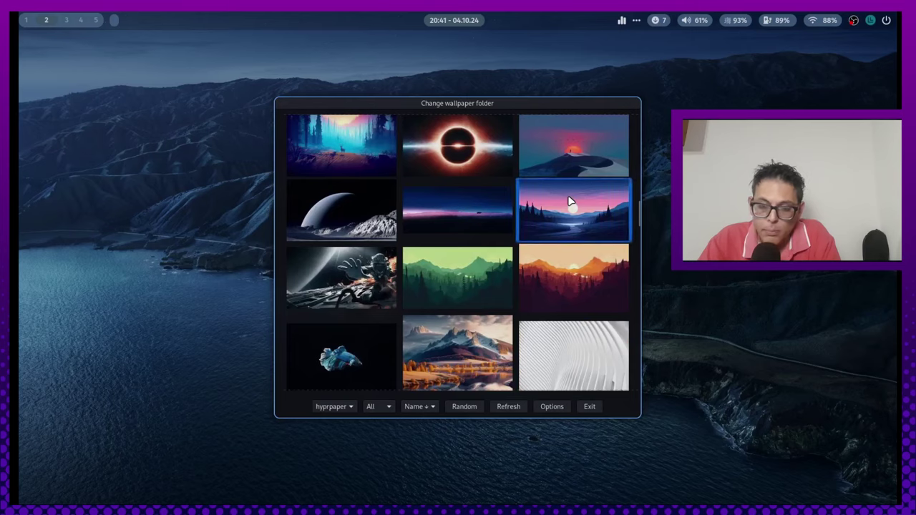
scroll(570, 201, down, 2)
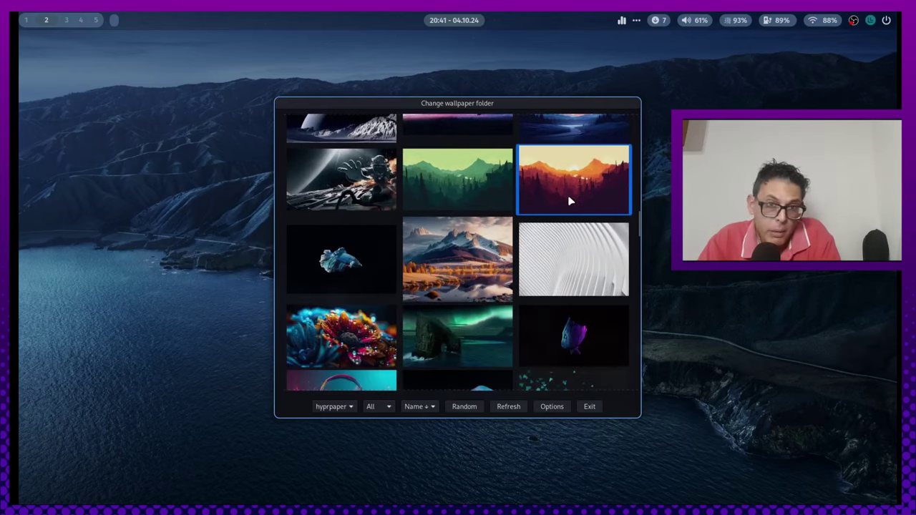
scroll(569, 201, down, 8)
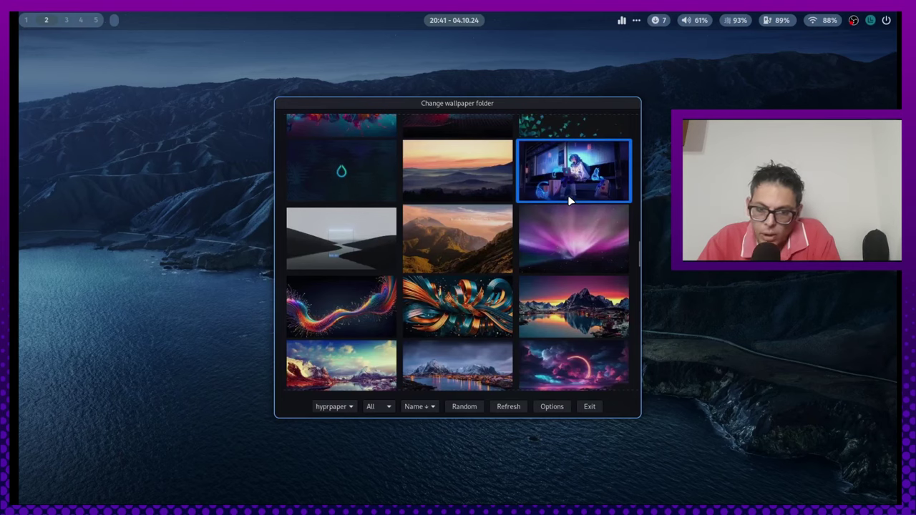
scroll(570, 201, down, 2)
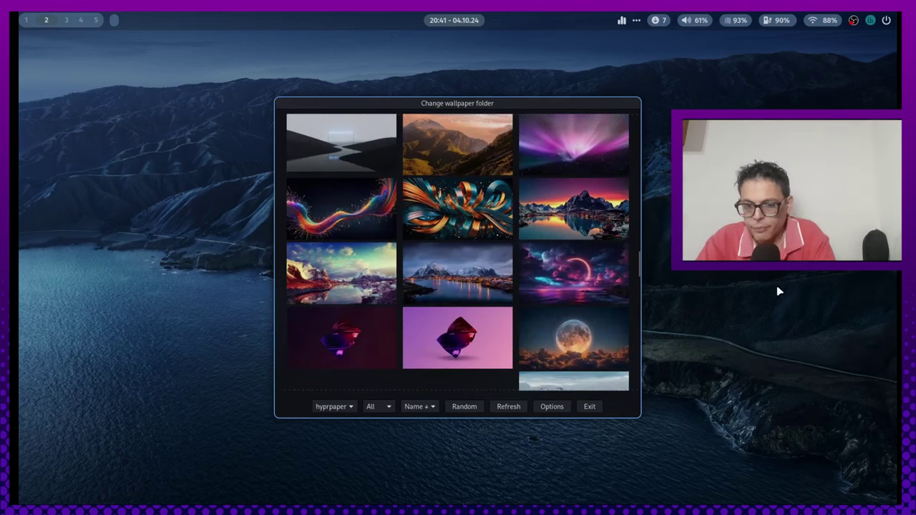
Check the wallpaper backend choices, leave hyprpaper selected, and close the wallpaper selector.
click(335, 408)
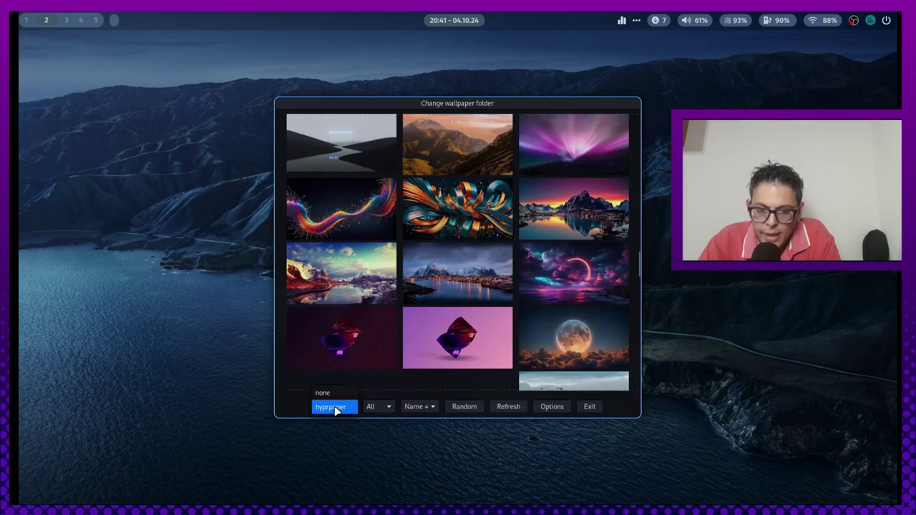
click(335, 408)
key(Escape)
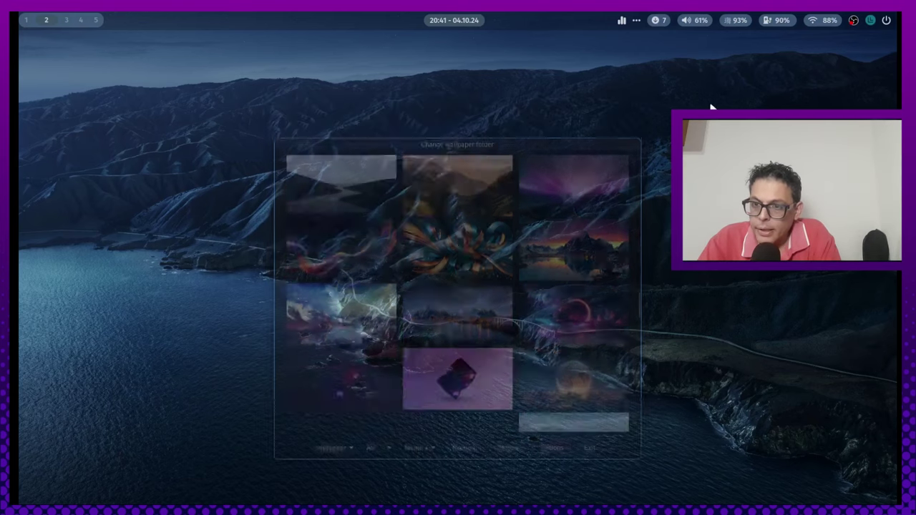
Open the Waybar theme selector, browse the available themes, and close it without choosing one.
mouse_move(637, 22)
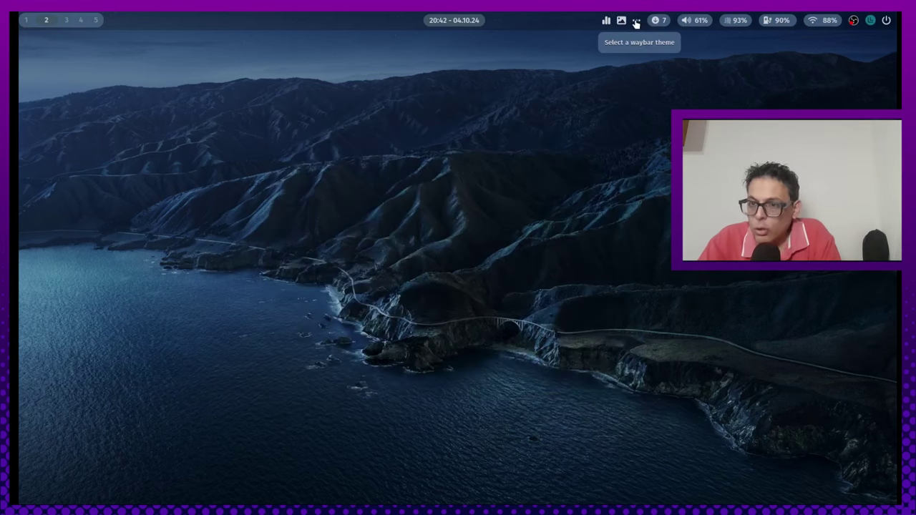
click(637, 24)
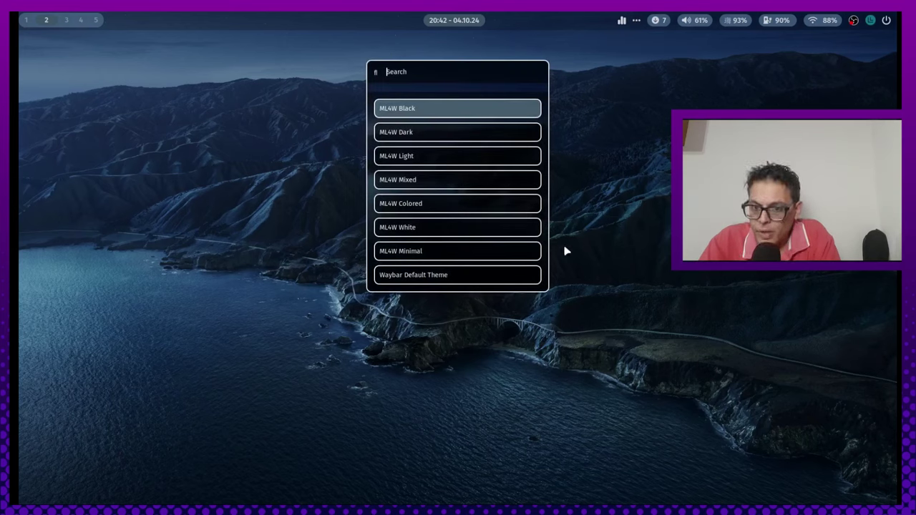
scroll(501, 173, down, 8)
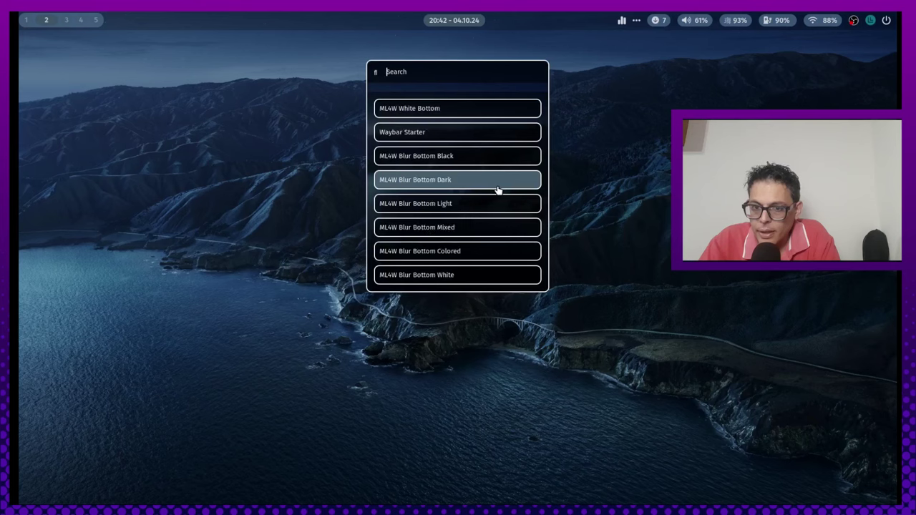
scroll(499, 190, down, 10)
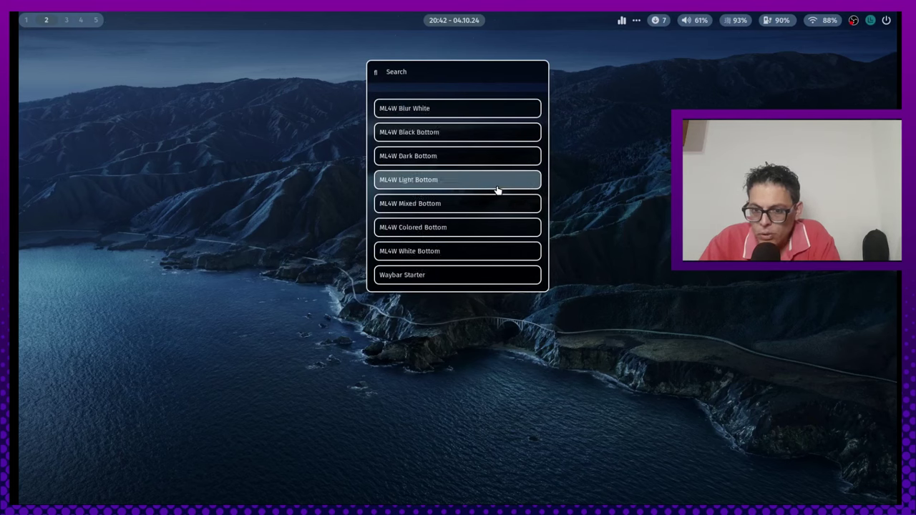
scroll(498, 189, up, 20)
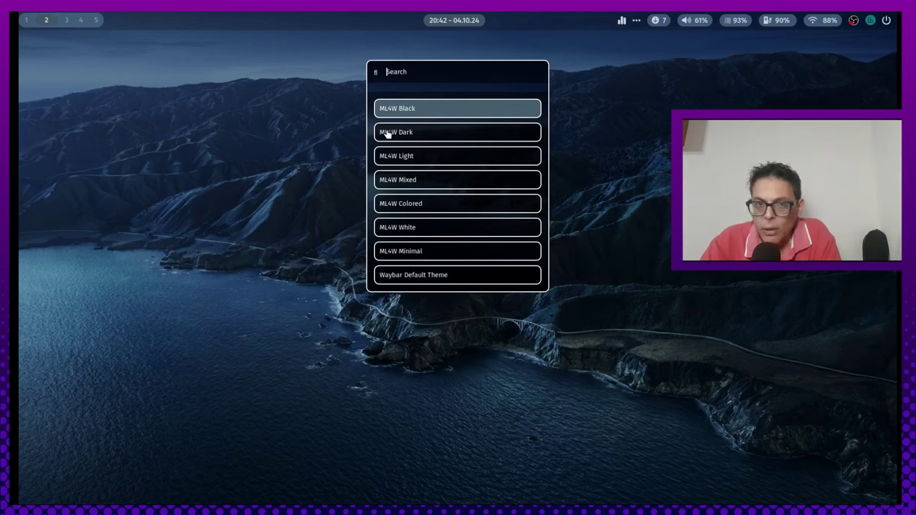
scroll(465, 208, down, 11)
scroll(462, 185, up, 11)
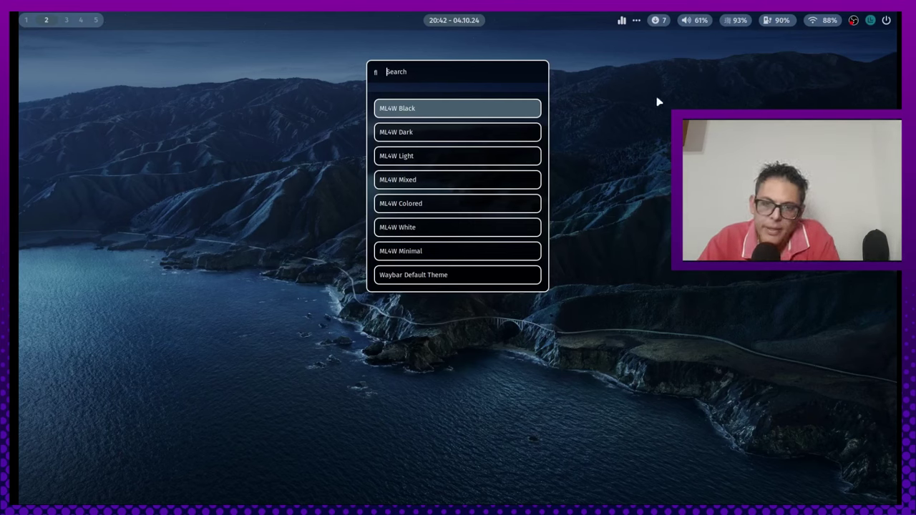
key(Escape)
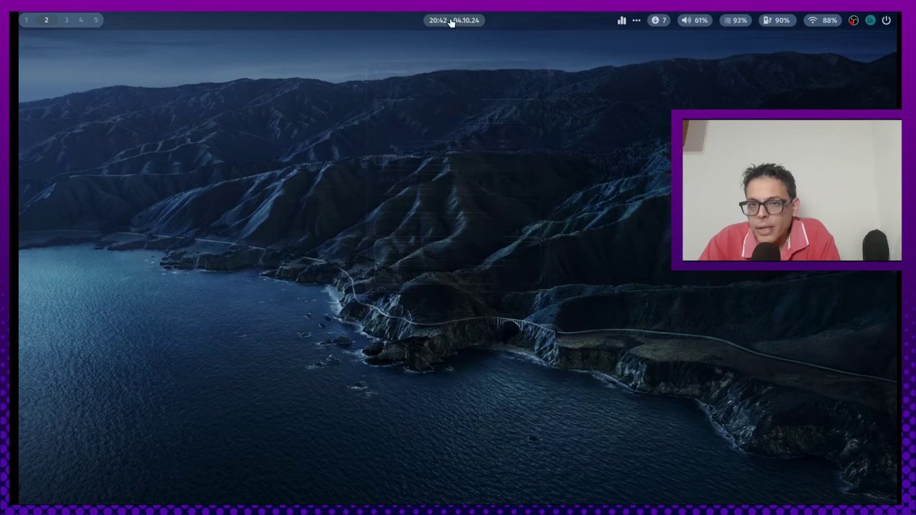
Run the pending system updates from the status bar, enter the sudo password, and close the update window.
mouse_move(451, 22)
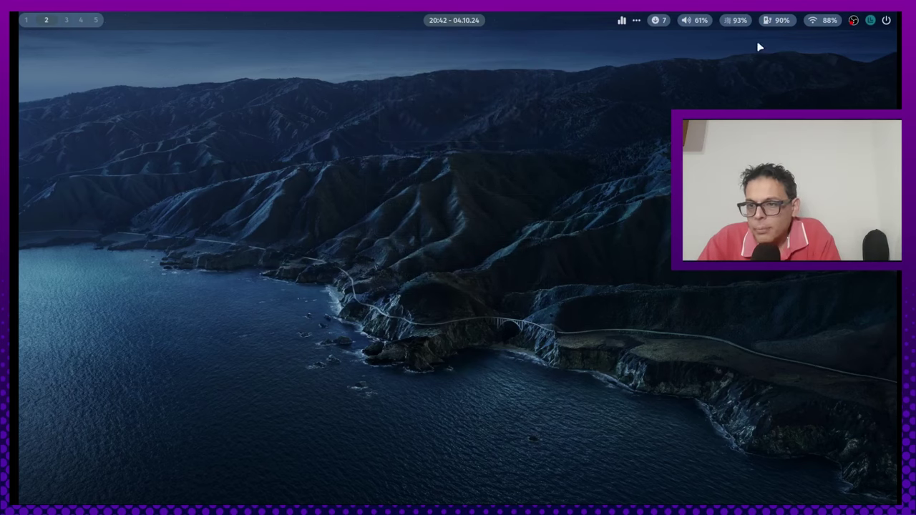
click(661, 21)
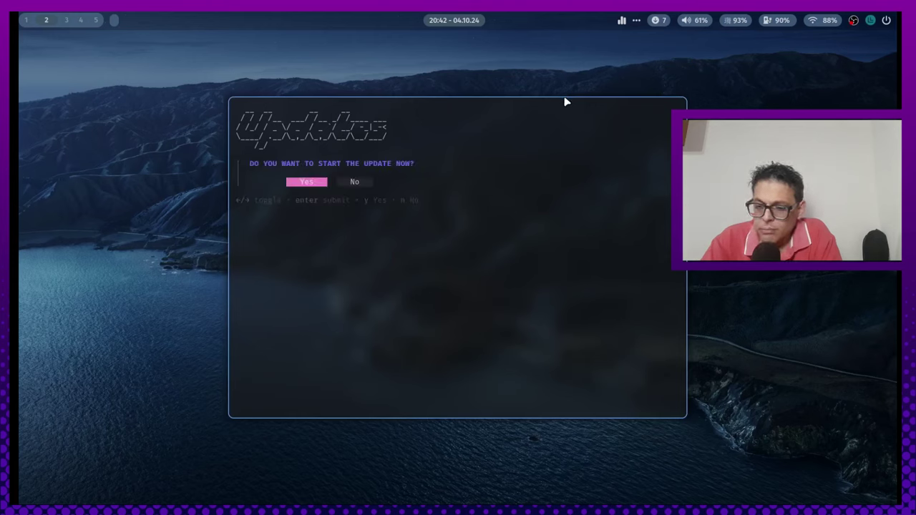
key(Return)
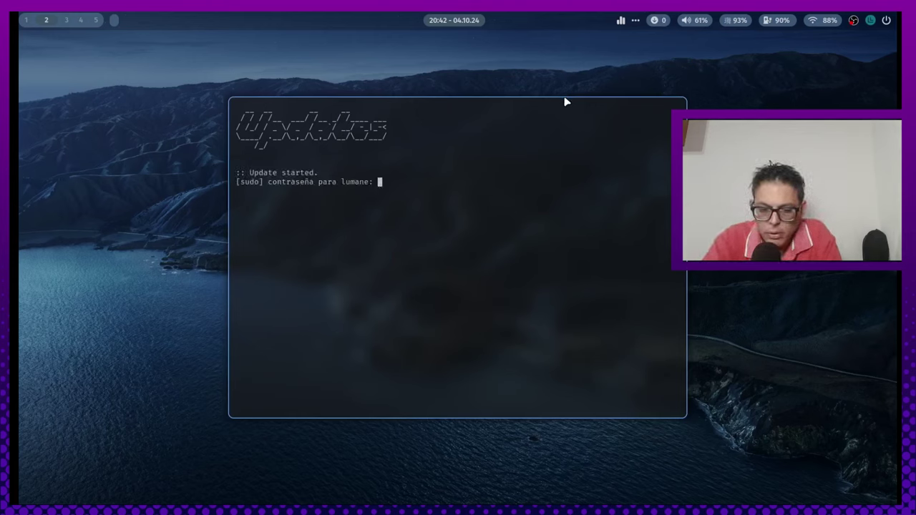
key(Return)
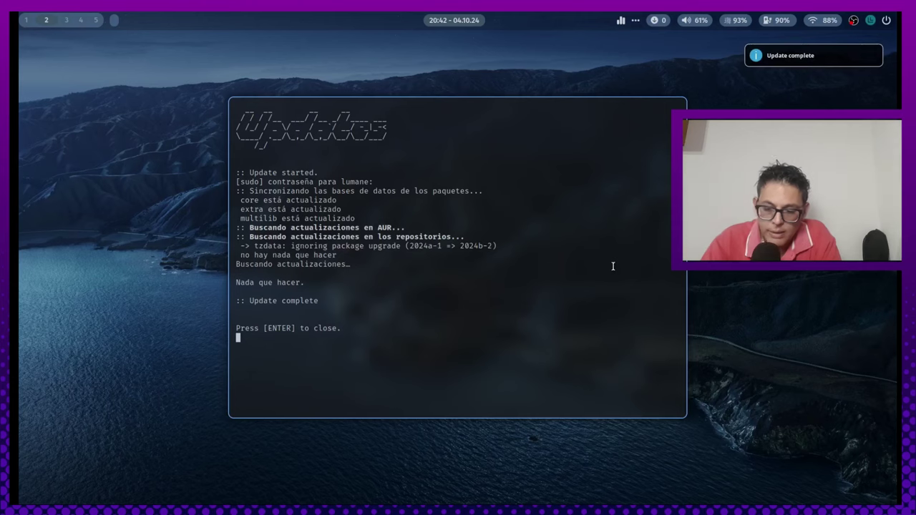
key(Return)
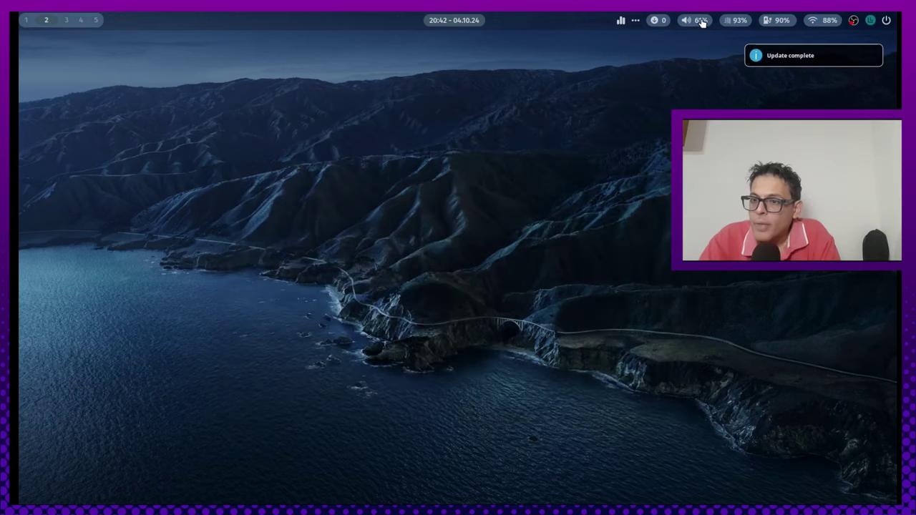
Lower the system volume to 60% from the status bar.
scroll(691, 21, down, 5)
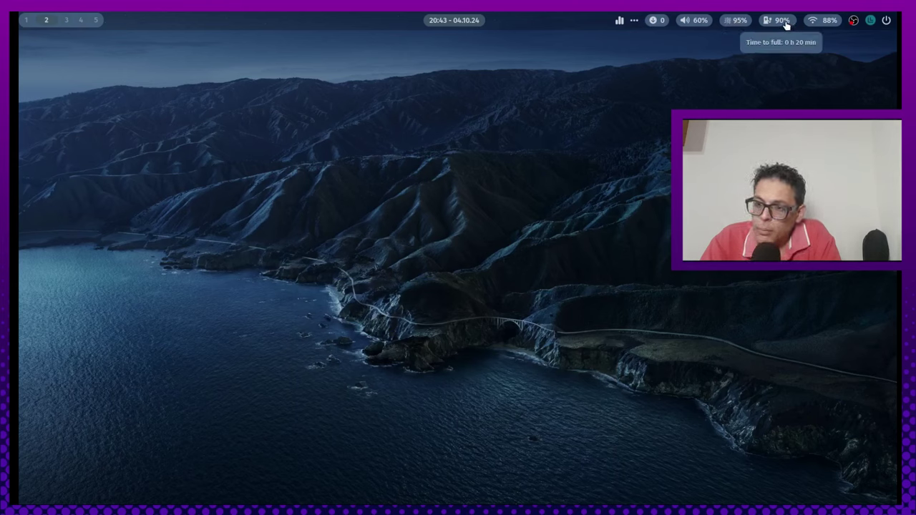
Open the NetworkManager TUI from the status bar's network module, look over its options, and exit it.
mouse_move(824, 25)
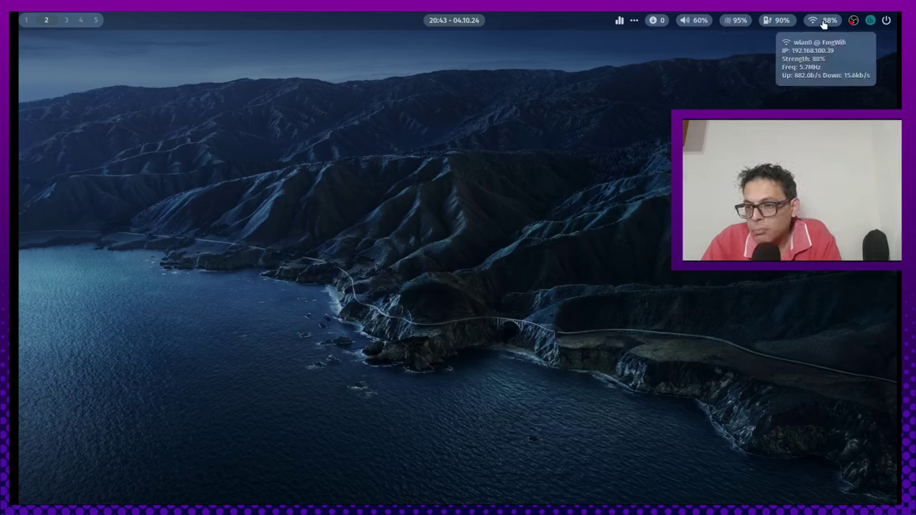
click(823, 23)
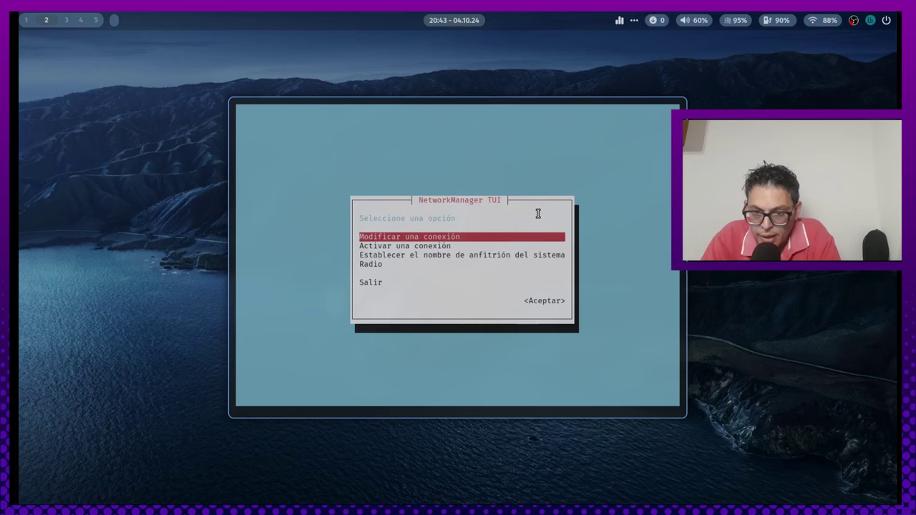
key(Down)
key(Up)
key(Down)
key(Up)
key(Down)
key(Down)
key(Down)
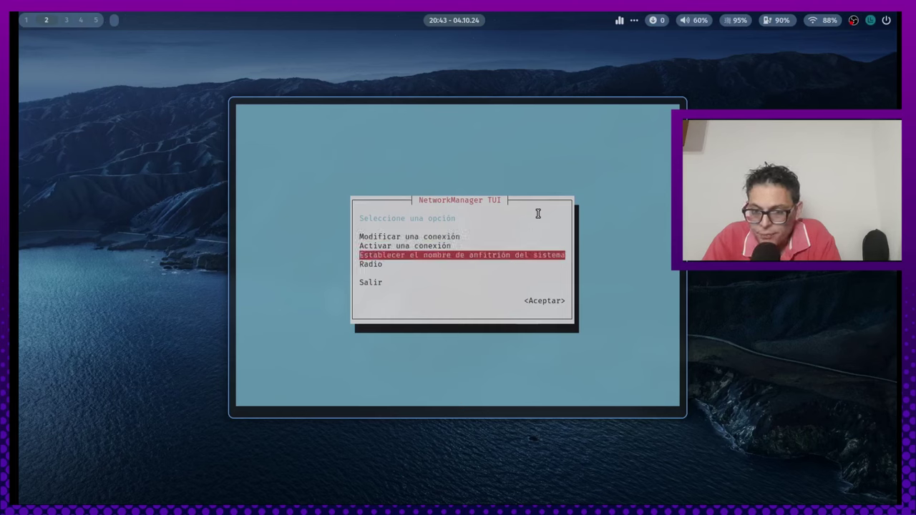
key(Up)
key(Up)
key(Up)
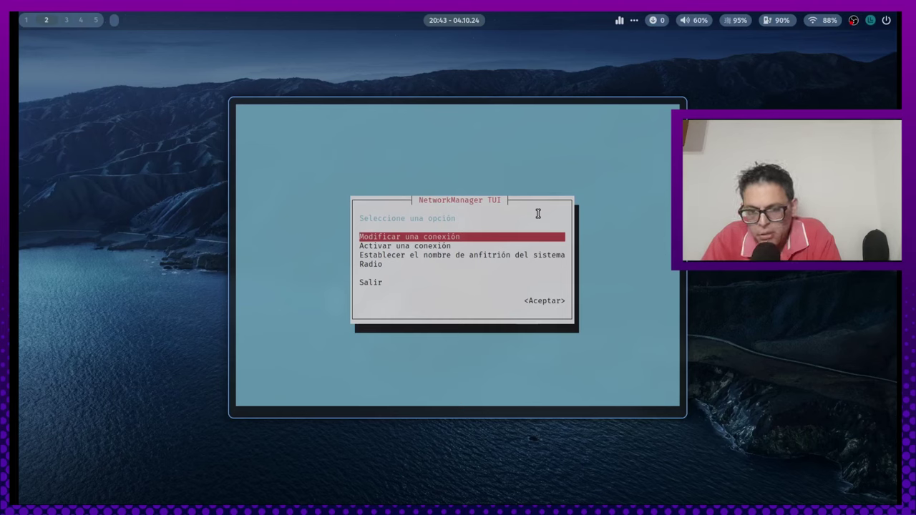
key(Down)
key(Down)
key(Down)
key(Down)
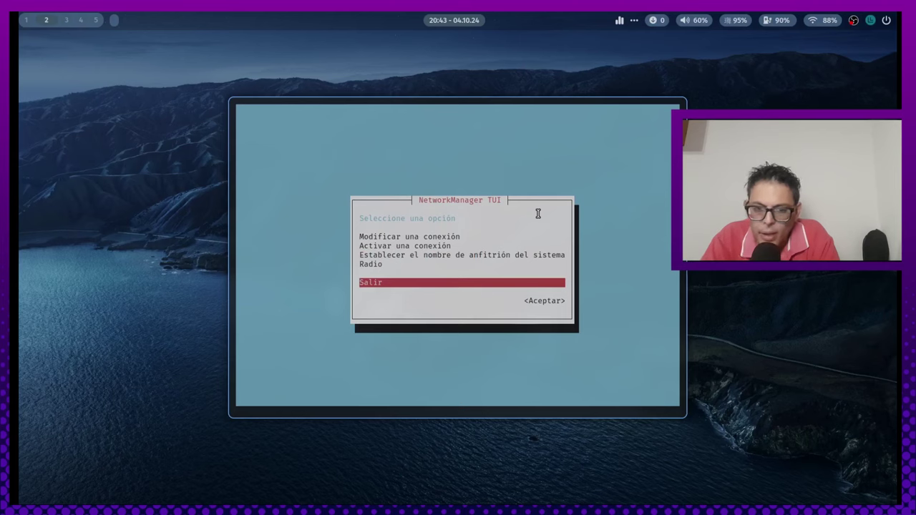
key(Return)
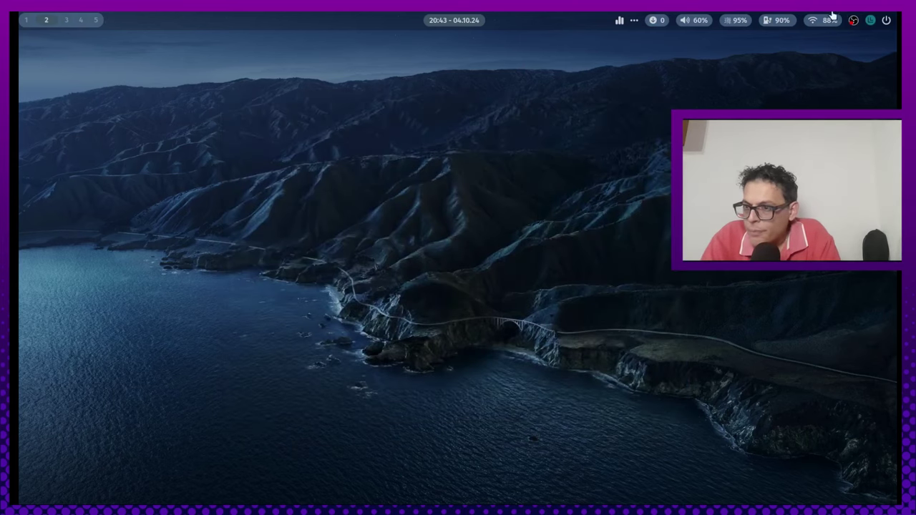
Open the ML4W Welcome app from the sidebar panel and start nm-applet through its System settings.
click(870, 23)
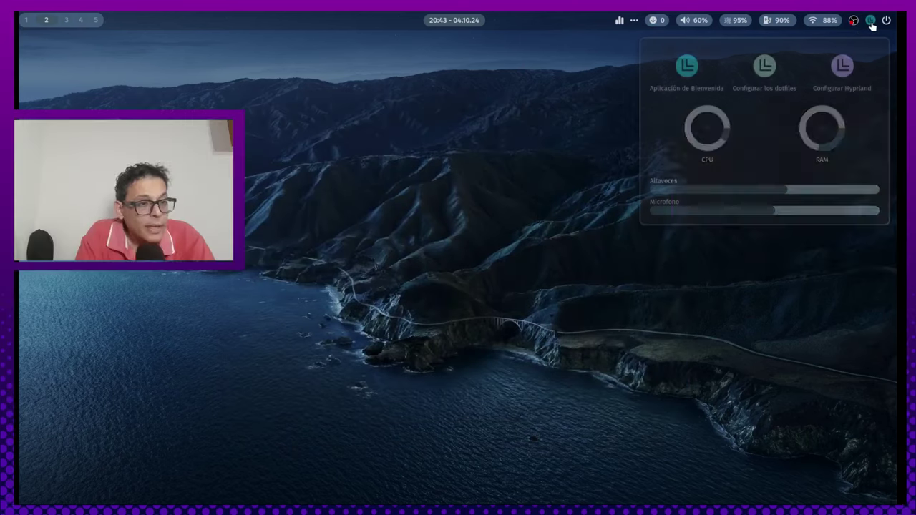
click(687, 66)
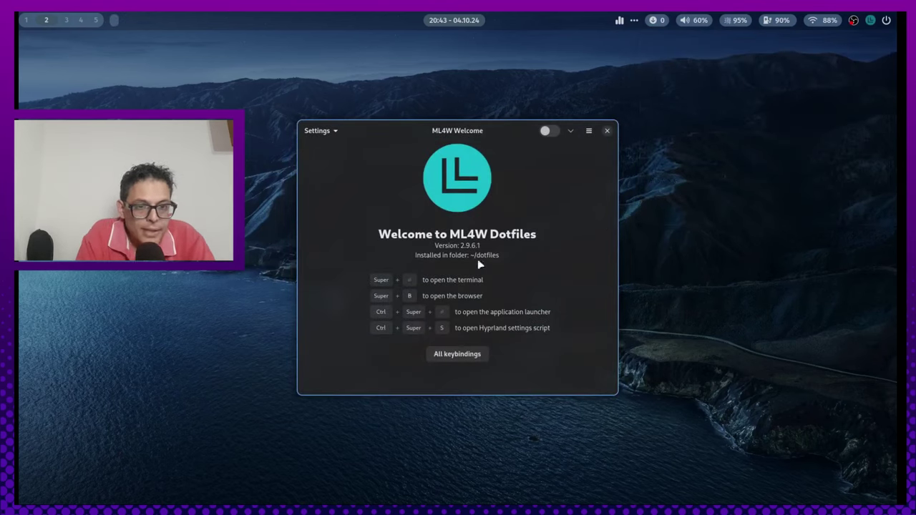
click(334, 133)
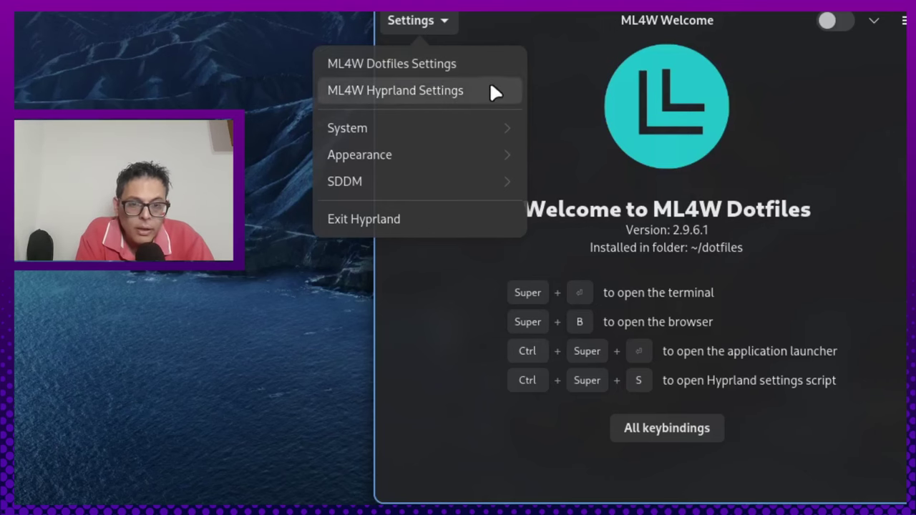
click(434, 129)
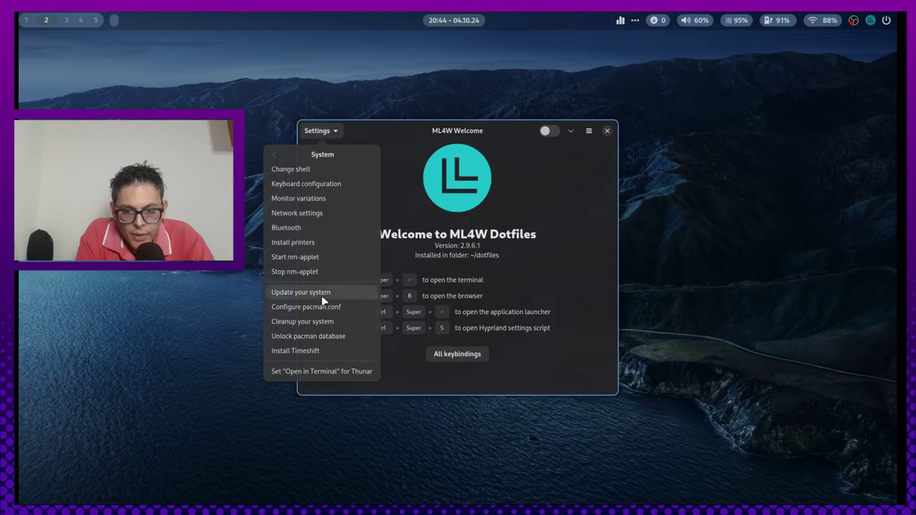
click(319, 256)
Check the wireless options offered by the nm-applet tray icon and close its list without choosing any.
click(854, 21)
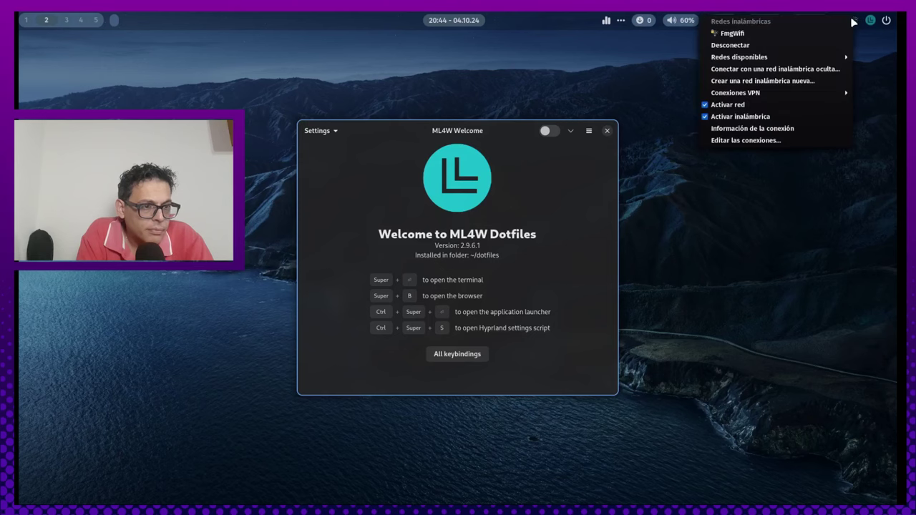
click(680, 122)
click(852, 22)
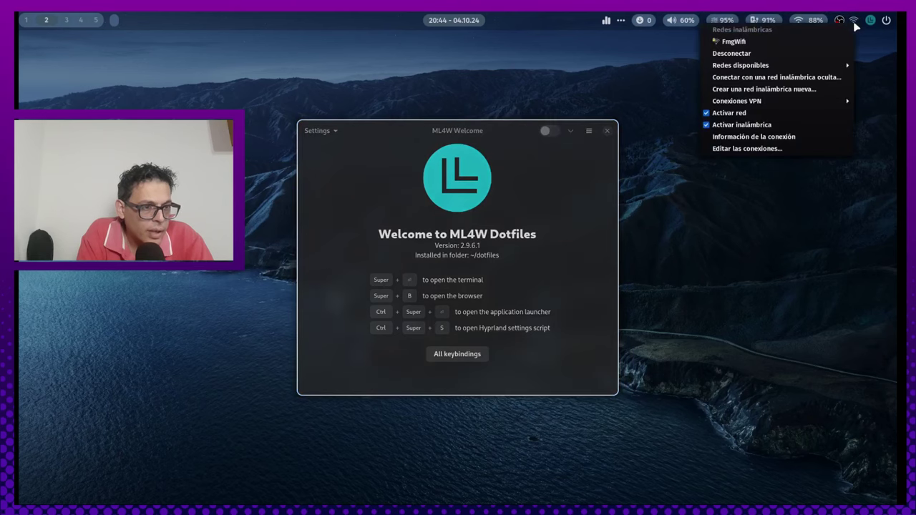
click(855, 23)
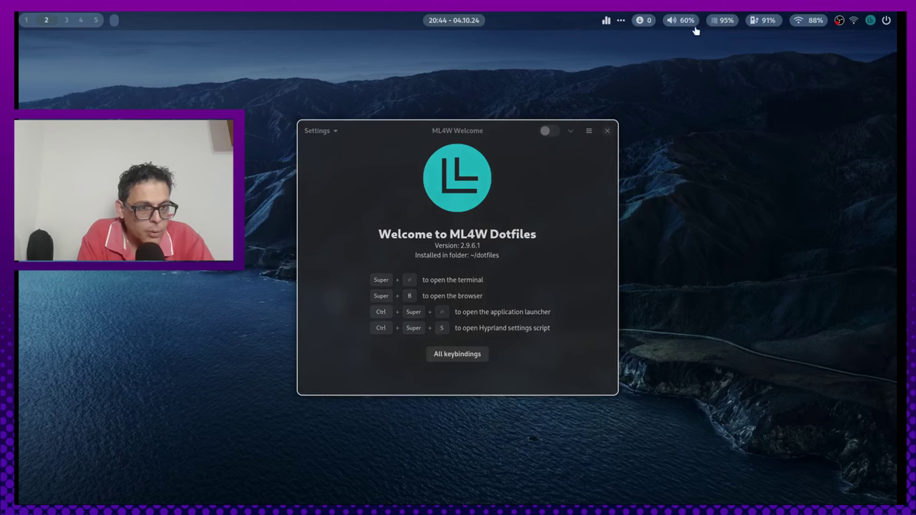
Reopen the NetworkManager TUI for comparison, exit it, and check the nm-applet tray icon again.
click(800, 25)
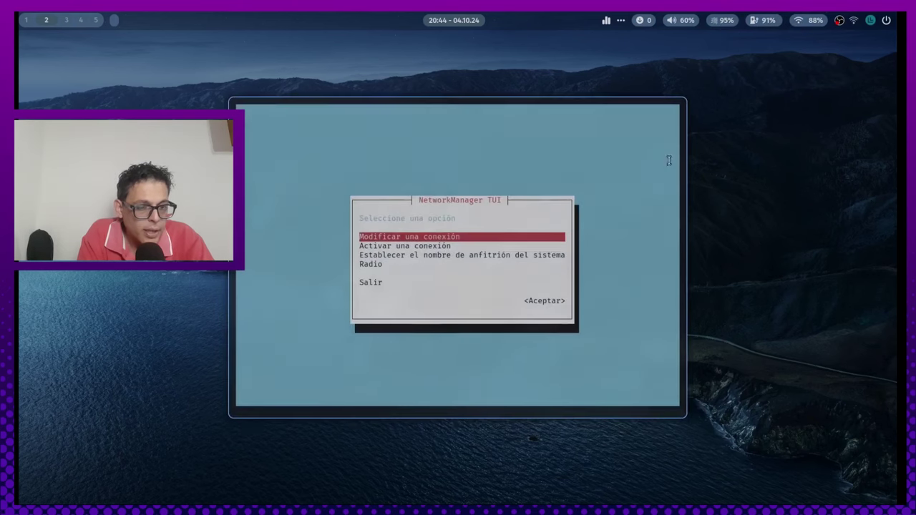
key(Down)
key(Down)
key(Down)
key(Down)
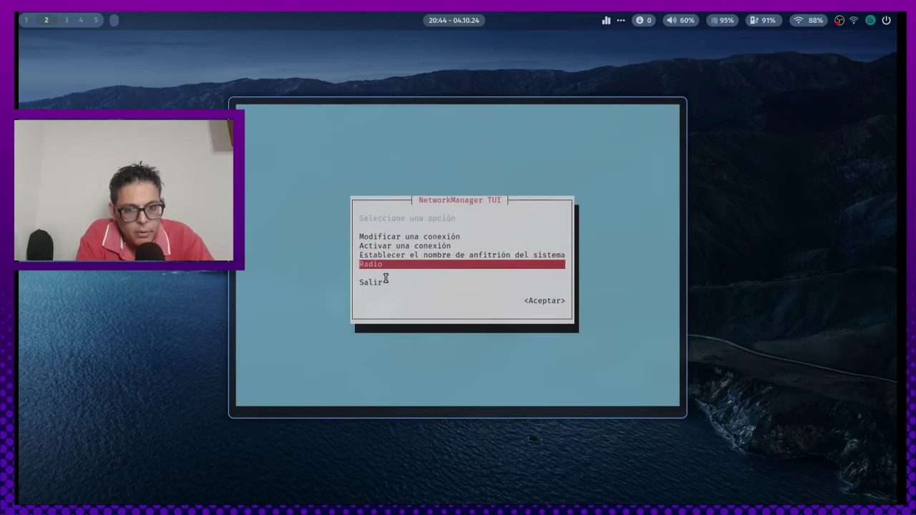
key(Return)
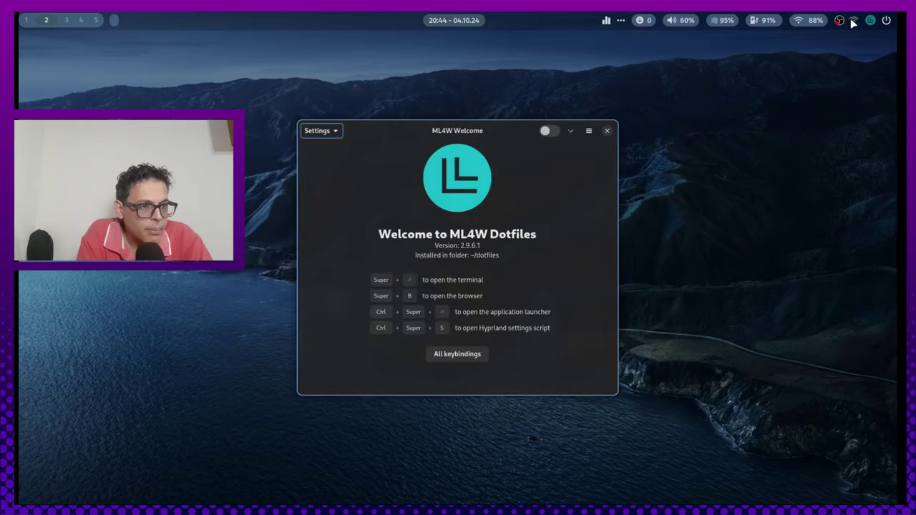
click(853, 21)
click(636, 137)
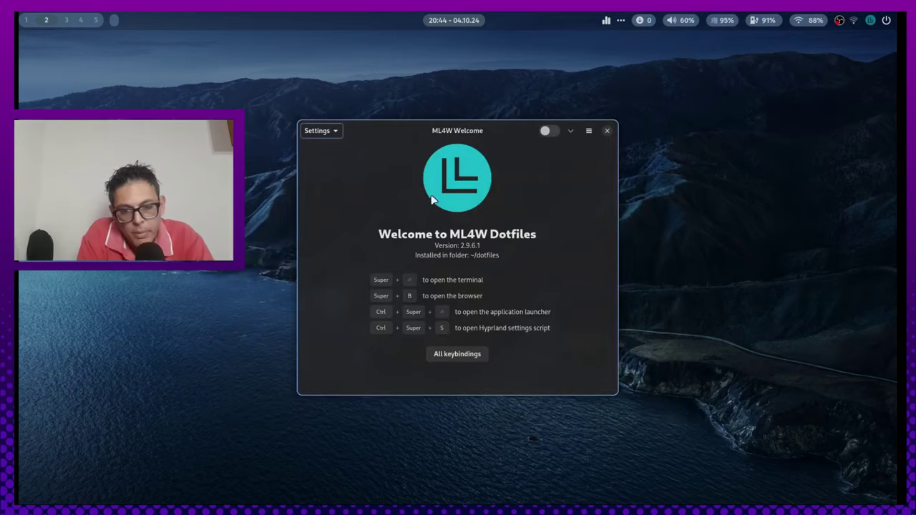
Look through the SDDM and Appearance options in the Welcome app's settings, and close the app.
click(318, 131)
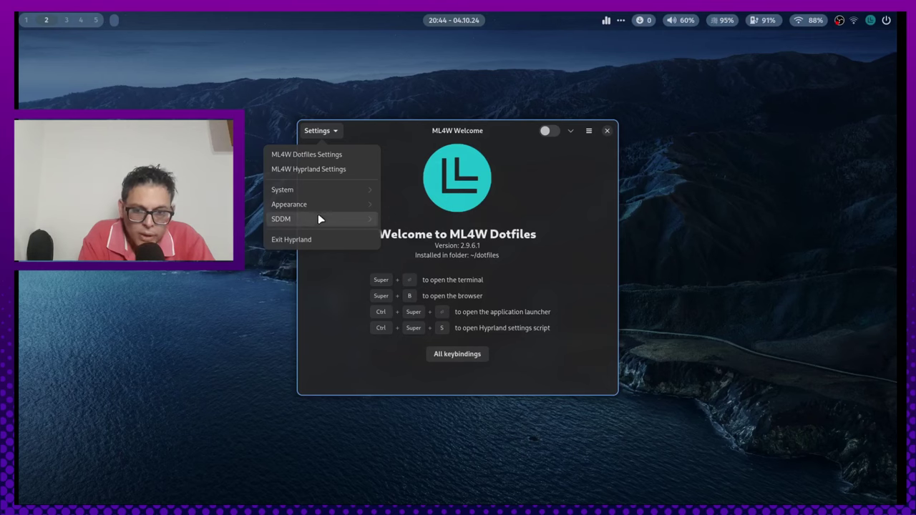
click(316, 217)
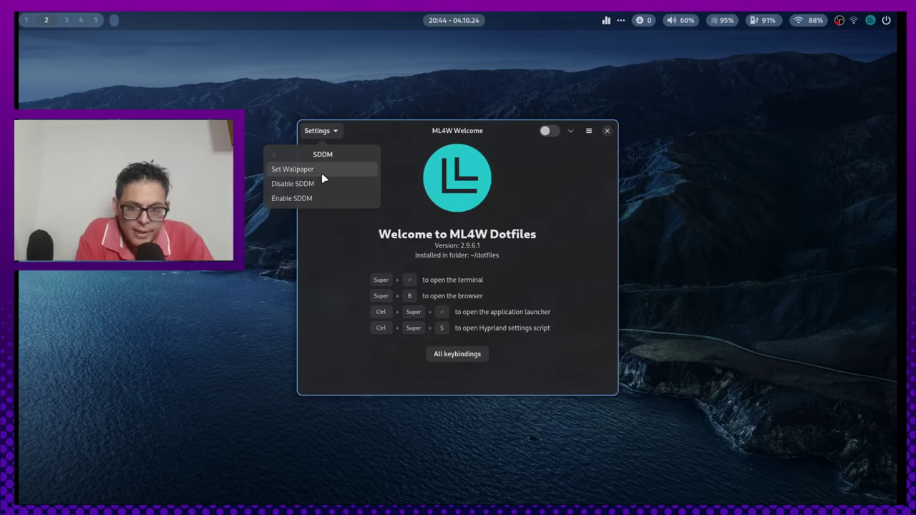
click(275, 155)
click(324, 206)
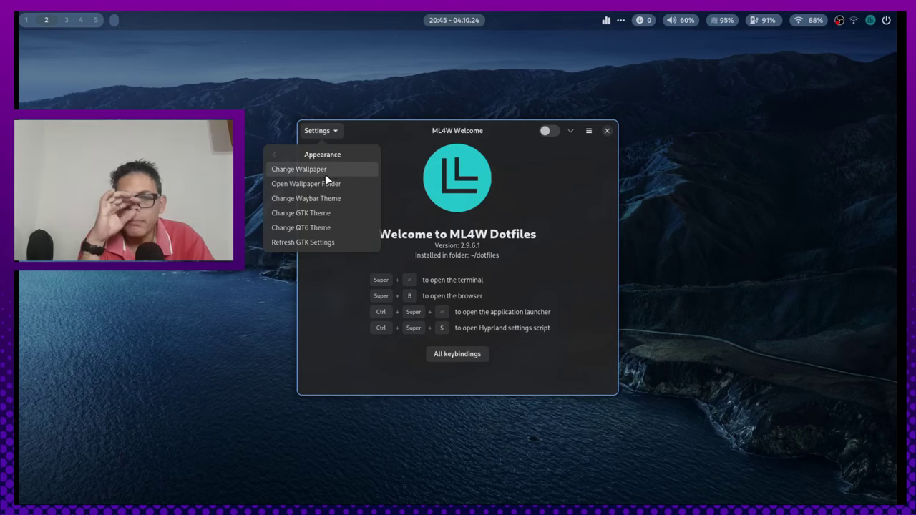
click(279, 156)
click(312, 132)
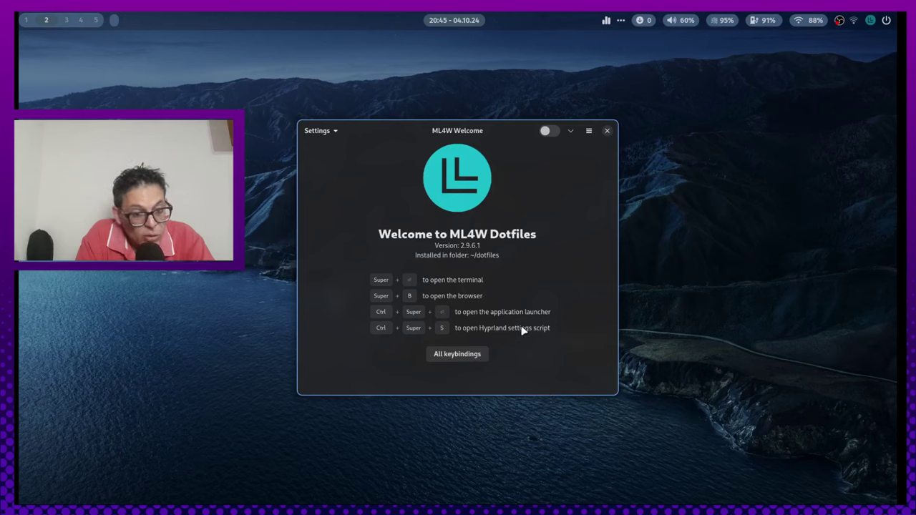
click(608, 131)
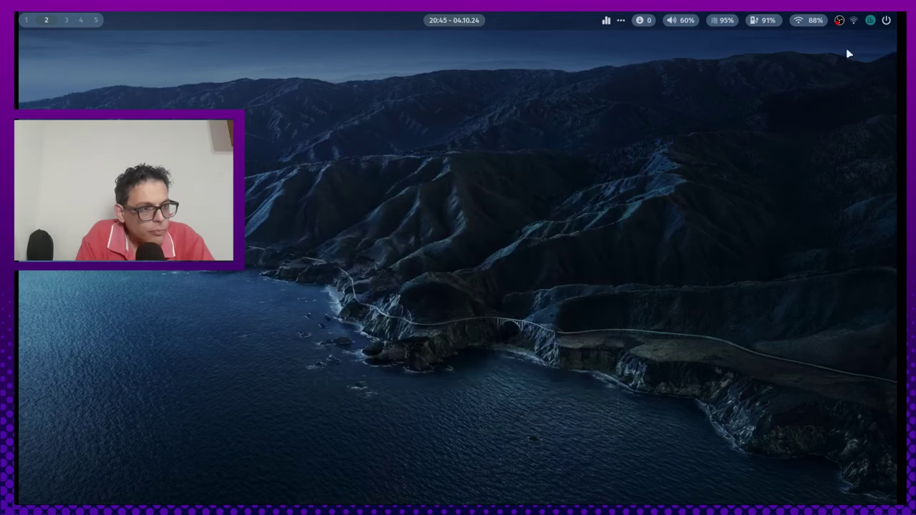
Open the ML4W dotfiles settings from the sidebar panel and review the Appearance options, including the Animations choices, leaving default.conf selected.
click(869, 20)
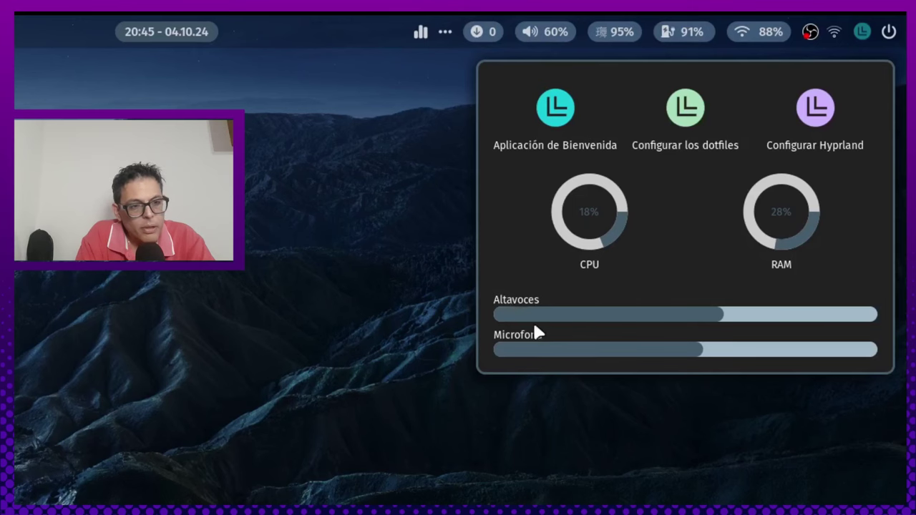
click(697, 118)
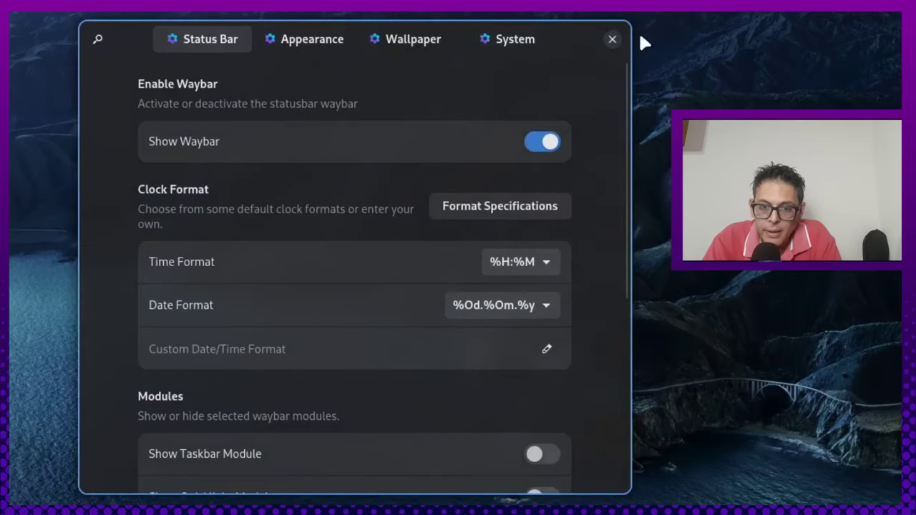
click(317, 40)
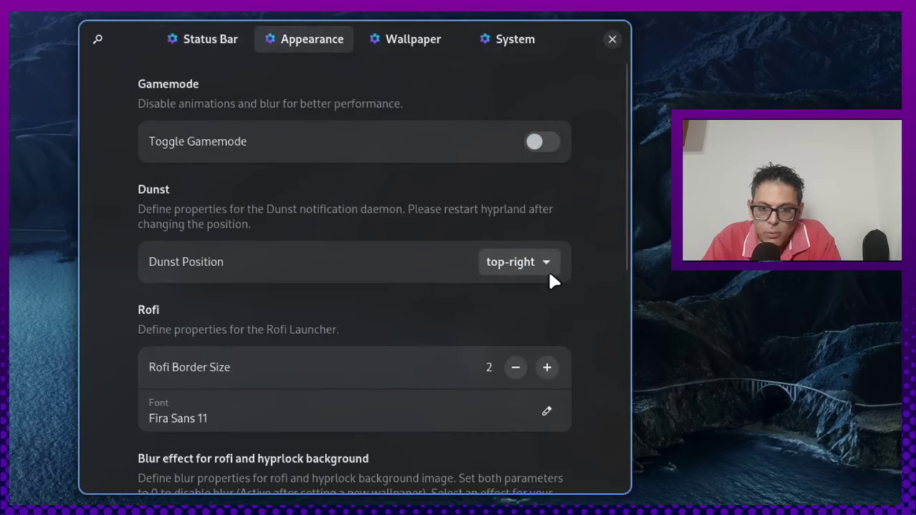
scroll(588, 356, down, 3)
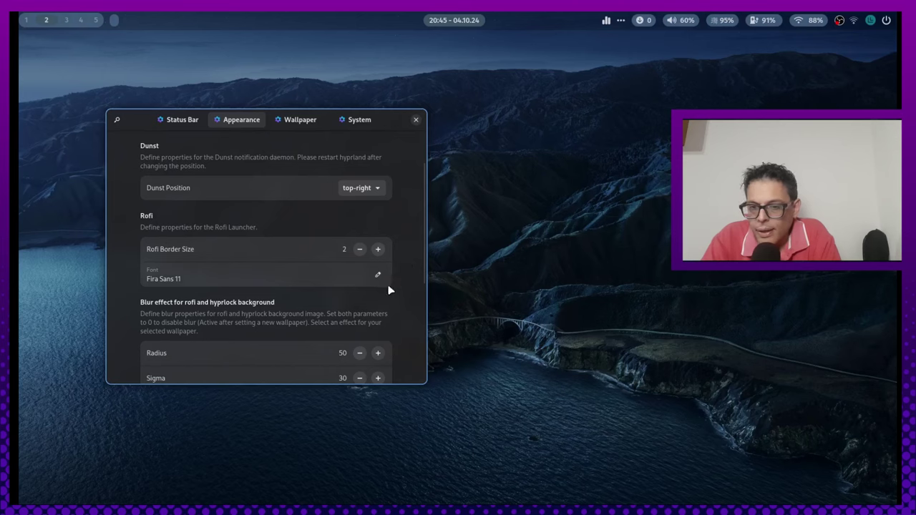
scroll(390, 276, down, 3)
scroll(390, 236, up, 1)
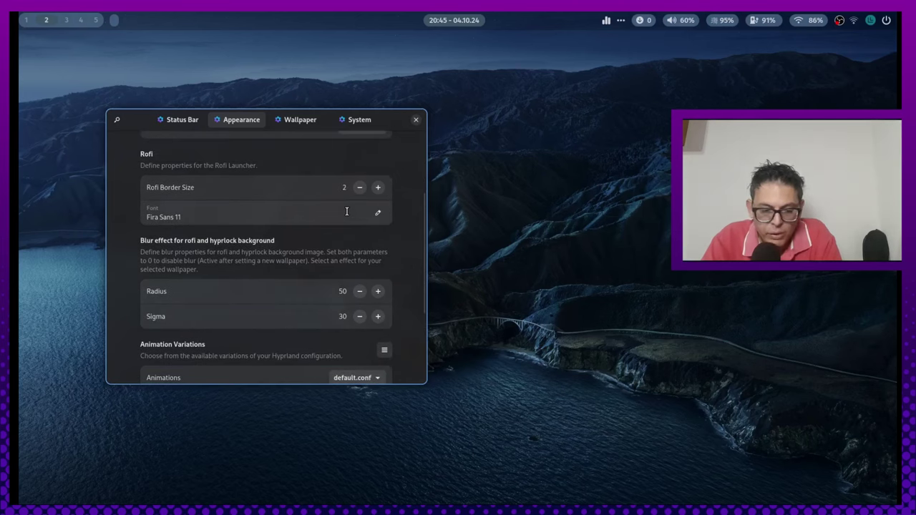
scroll(351, 247, down, 2)
scroll(366, 277, down, 3)
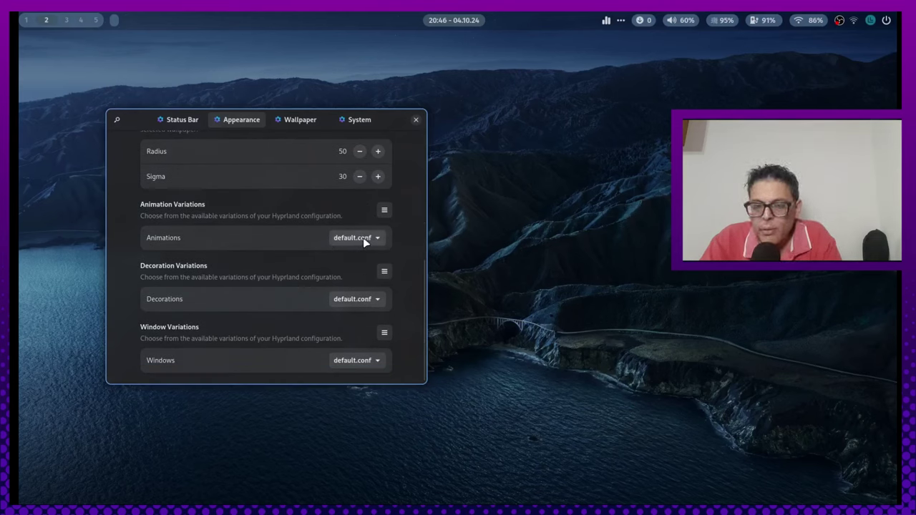
click(377, 241)
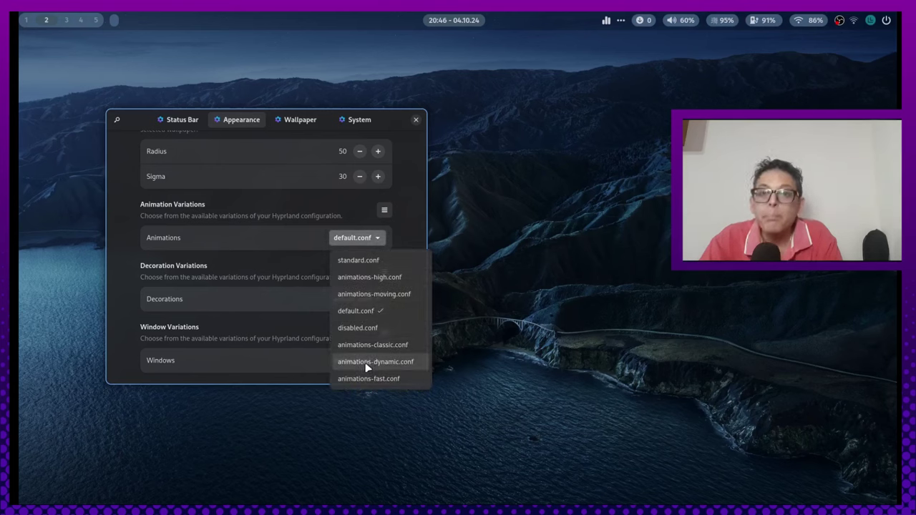
click(388, 210)
Open the animation variations folder and move the settings window clear of the folder's files.
click(384, 210)
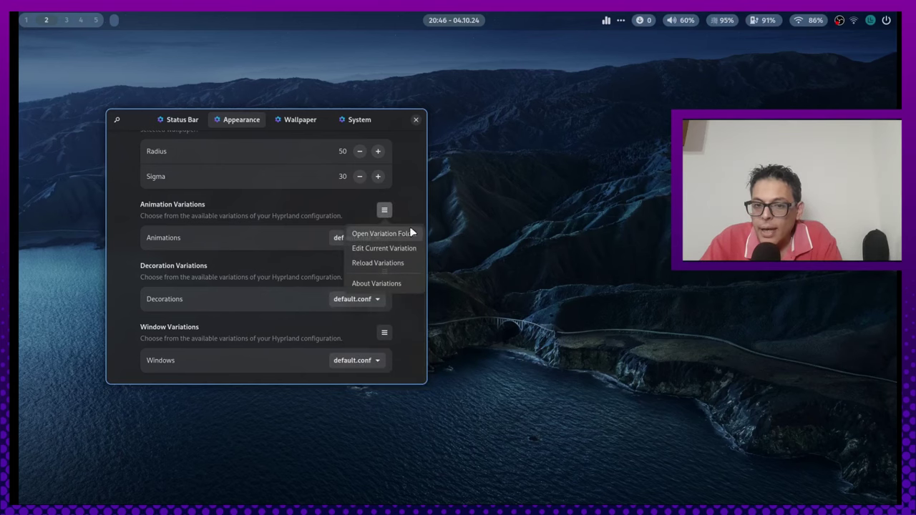
click(401, 234)
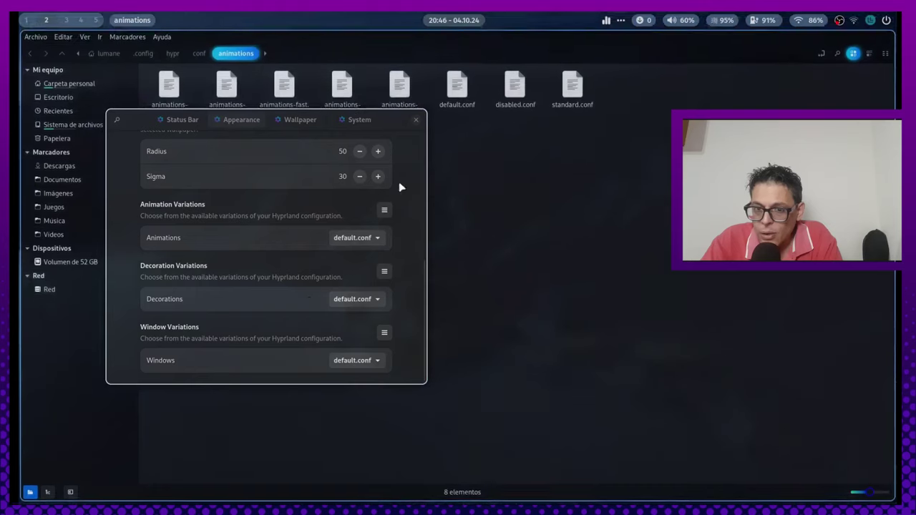
drag(327, 133, 521, 174)
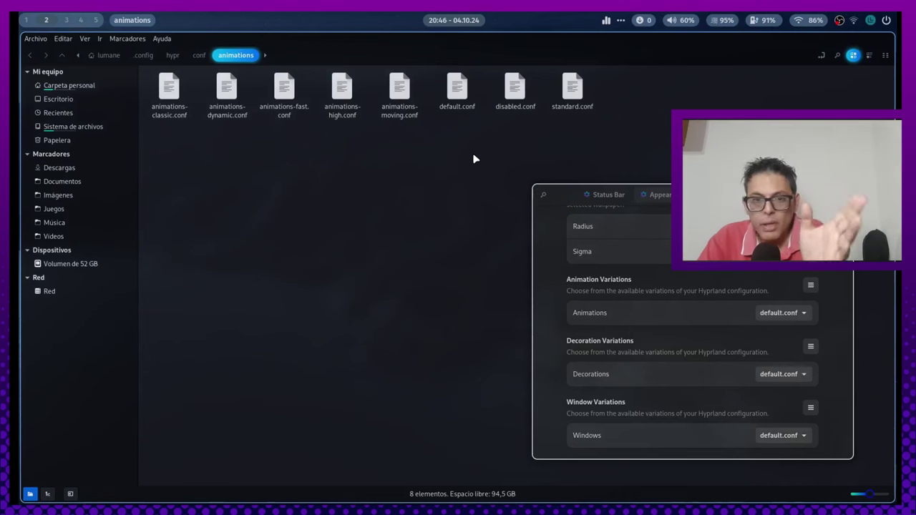
Compare the Animations choices with the folder's files, keep default.conf, and review the blur, decoration and window variation settings.
click(803, 313)
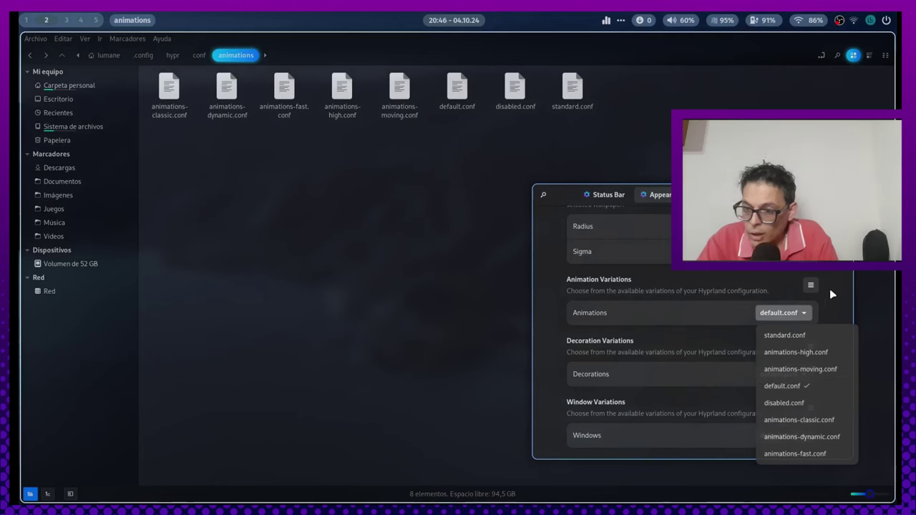
click(829, 290)
scroll(819, 339, up, 3)
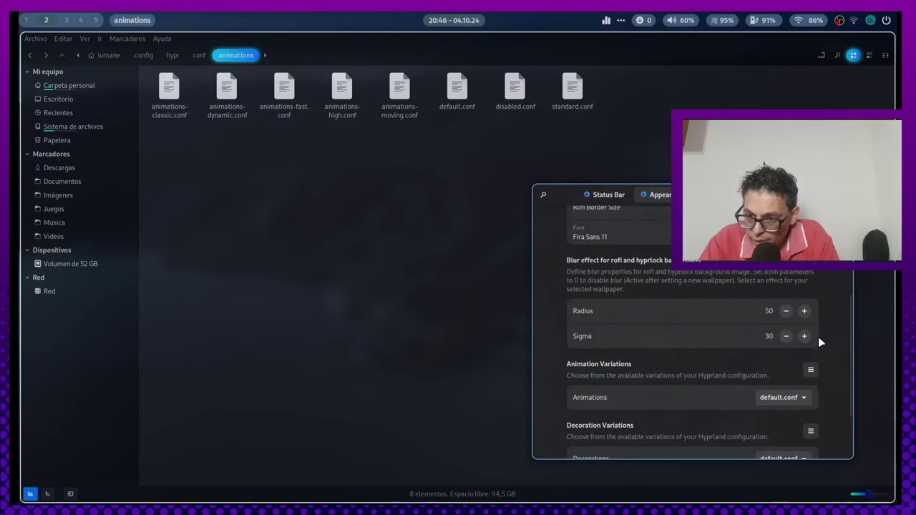
scroll(818, 337, down, 3)
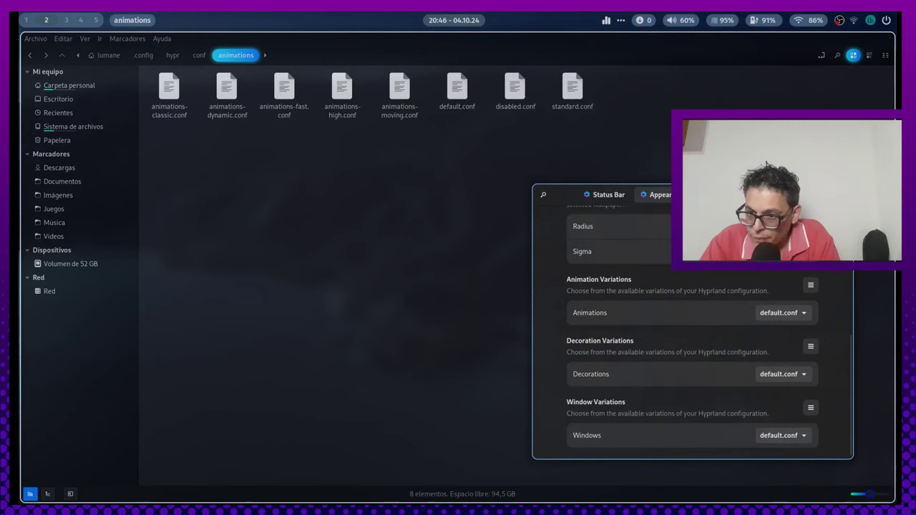
Review the Wallpaper and System settings, including default applications, Hypridle timeouts, and monitor, keybinding and environment variations.
click(720, 191)
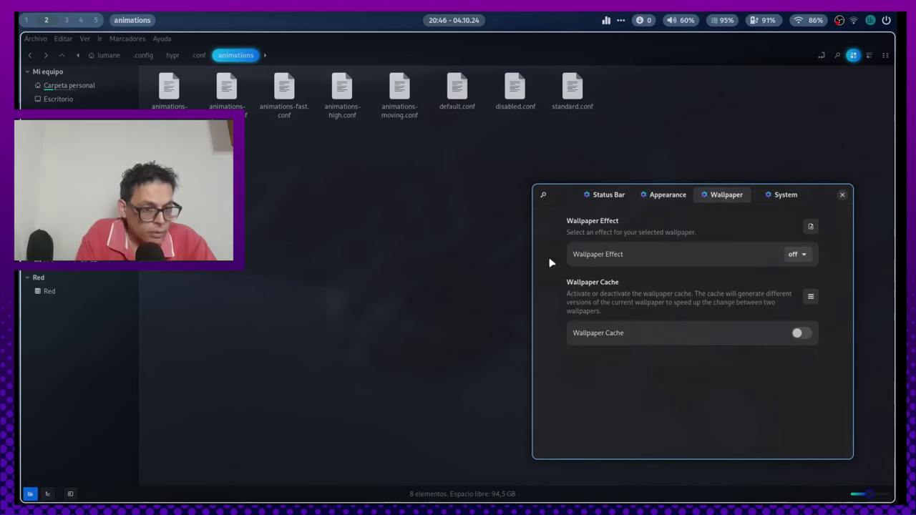
click(780, 198)
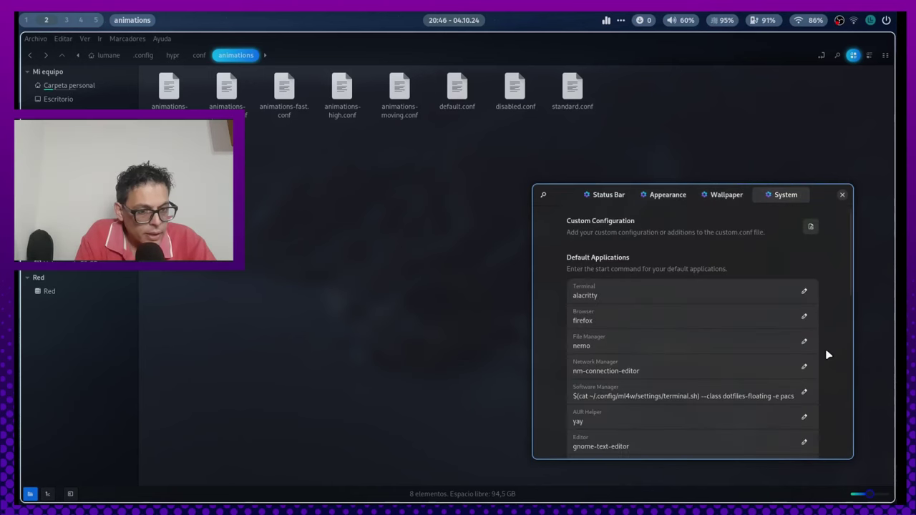
scroll(825, 351, down, 5)
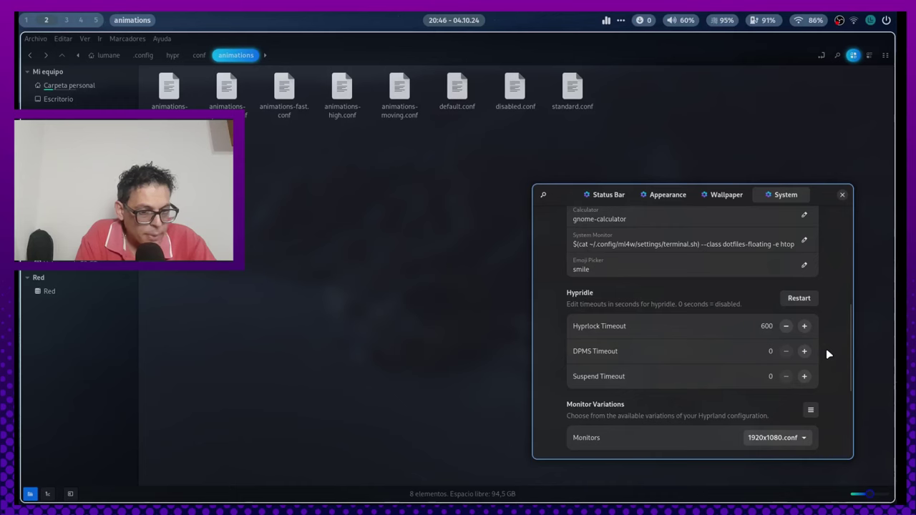
scroll(826, 352, down, 3)
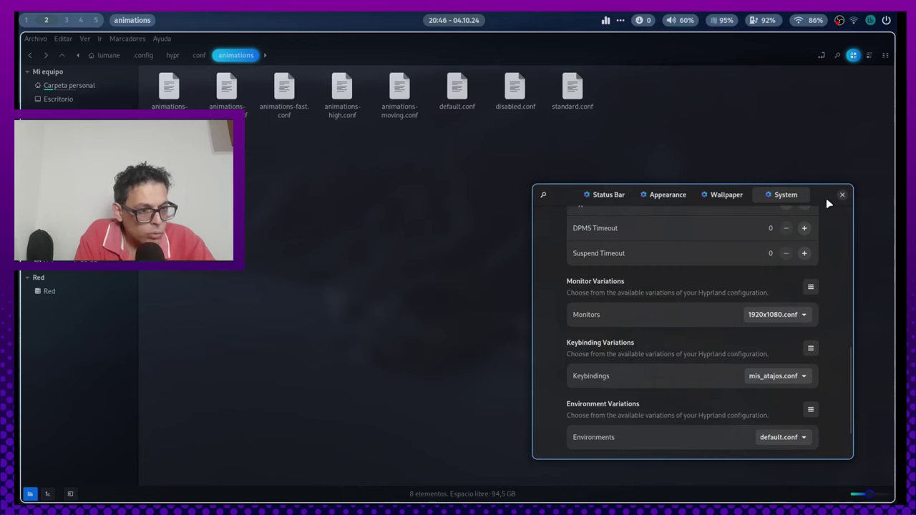
Move the settings window to the middle of the screen and open the keybinding variations folder.
drag(828, 204, 581, 176)
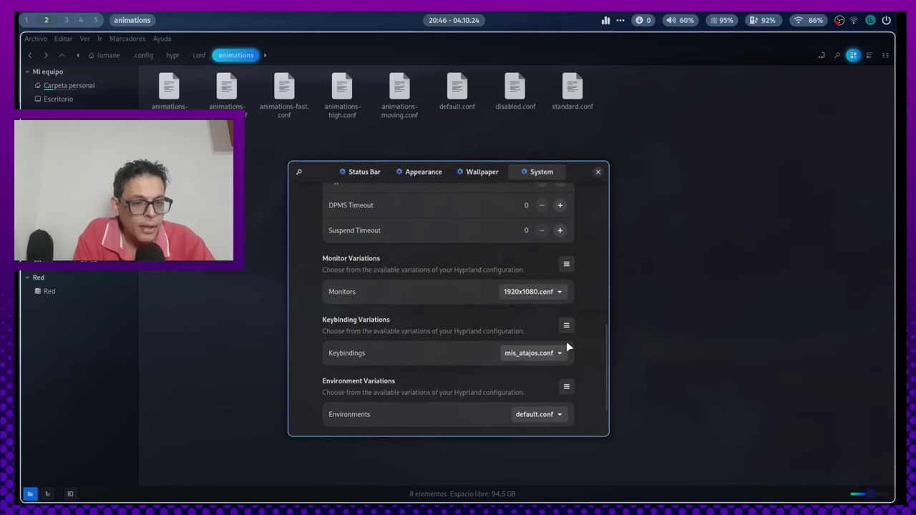
click(566, 326)
click(582, 346)
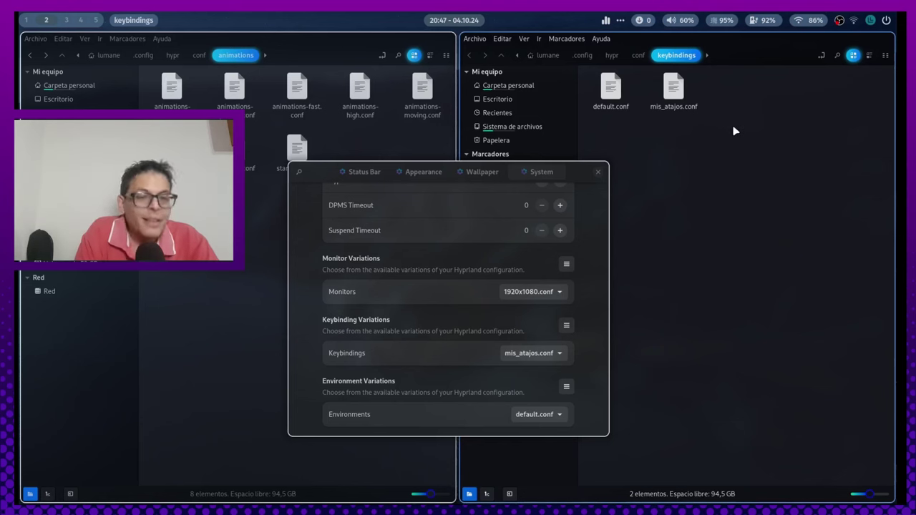
Show and dismiss the application launcher, and close the settings window and both file manager windows.
key(super+d)
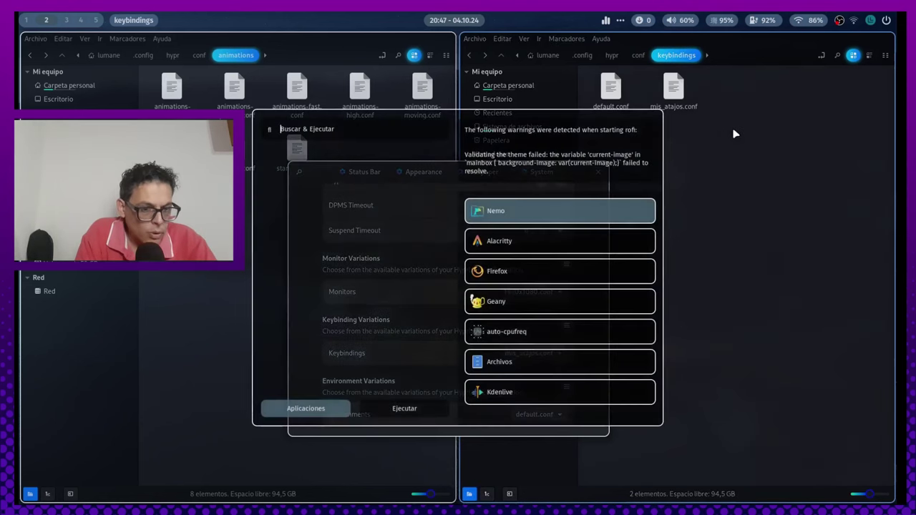
key(Escape)
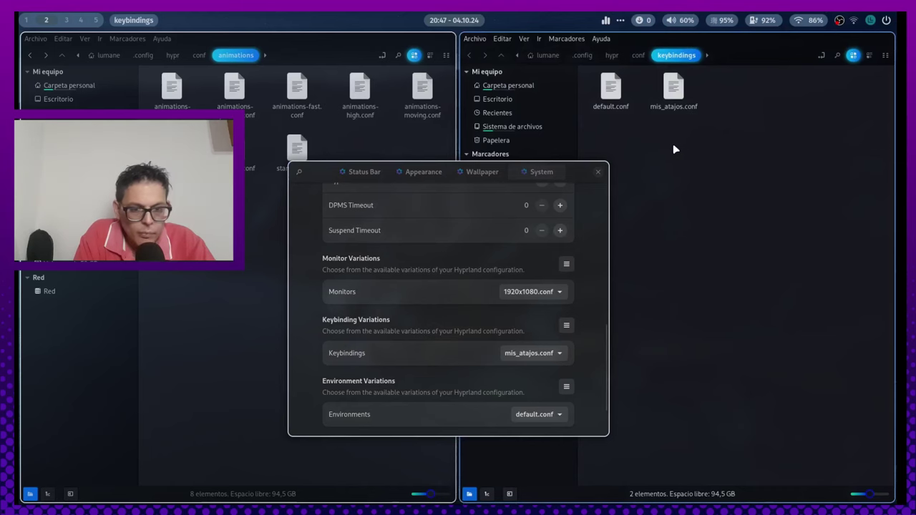
key(super+q)
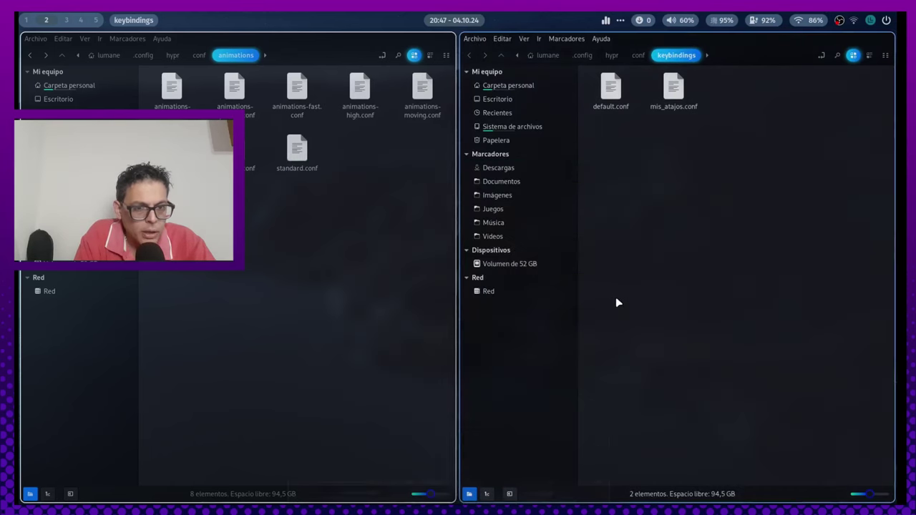
key(super+q)
key(super+q)
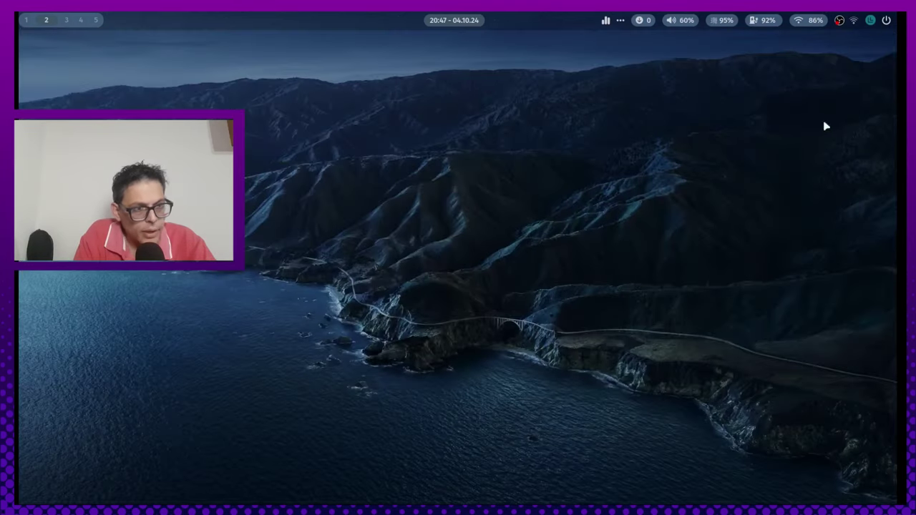
Show the power menu and dismiss it without choosing an action, and briefly open a terminal before closing it.
key(super+ctrl+q)
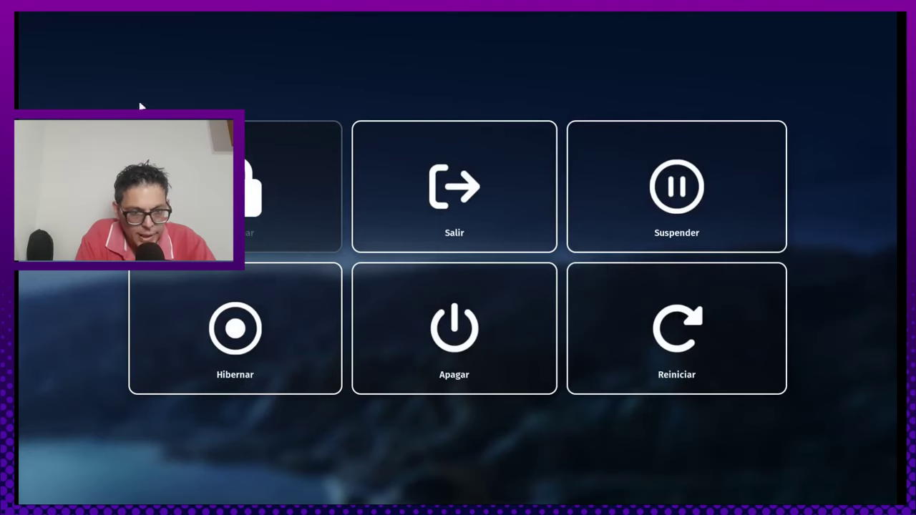
click(627, 57)
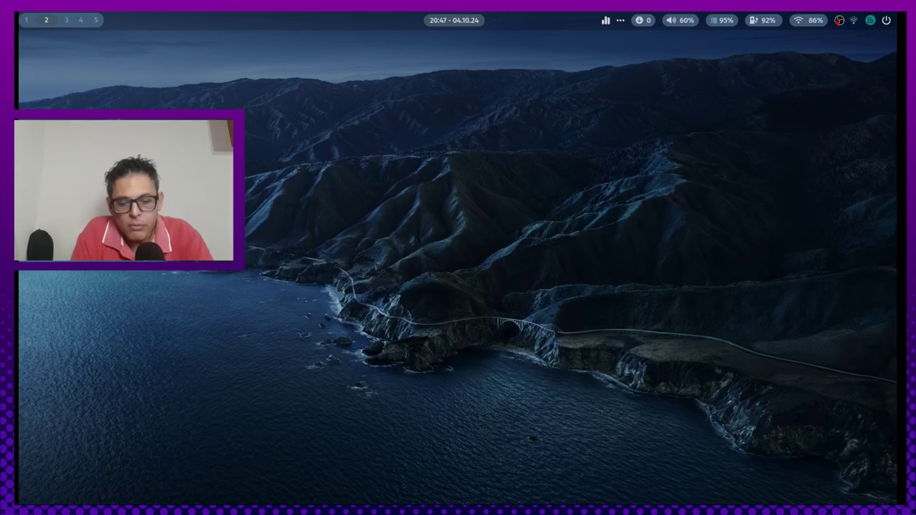
key(super+Return)
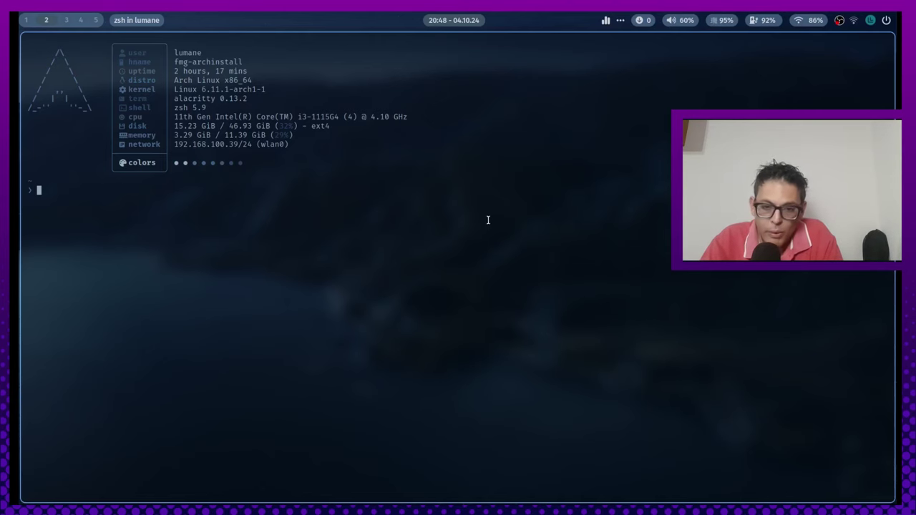
key(super+q)
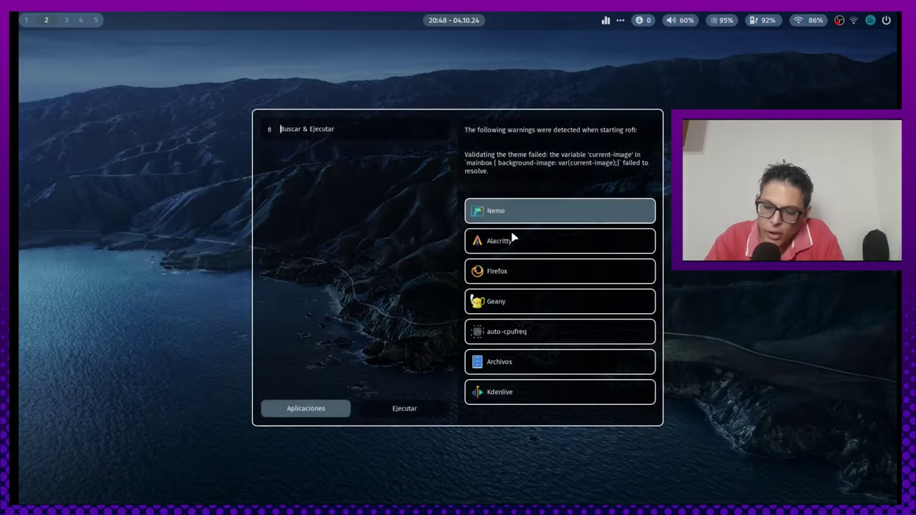
Launch the Nemo file manager from the application launcher, look at the home folder and close the window.
click(510, 236)
key(ctrl+h)
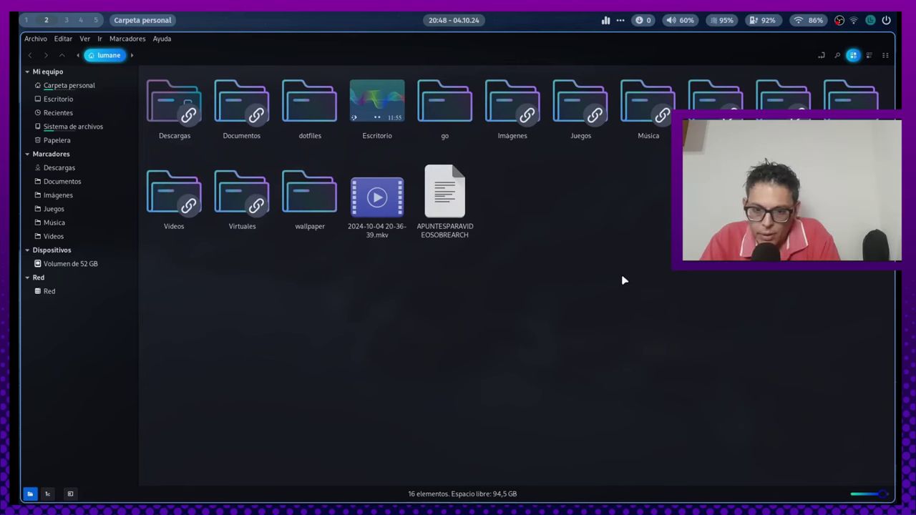
key(super+q)
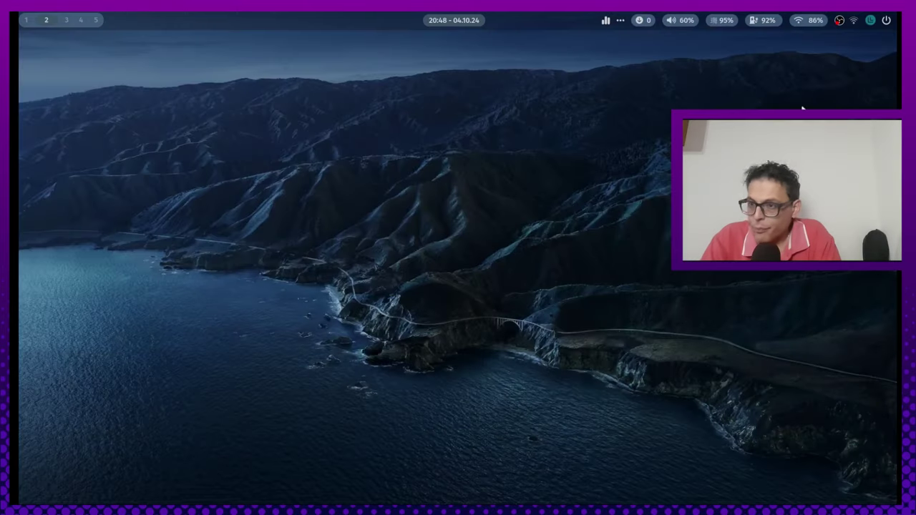
Open the Hyprland settings app from the sidebar panel and review its General, Decoration, blur and Animations options.
click(870, 22)
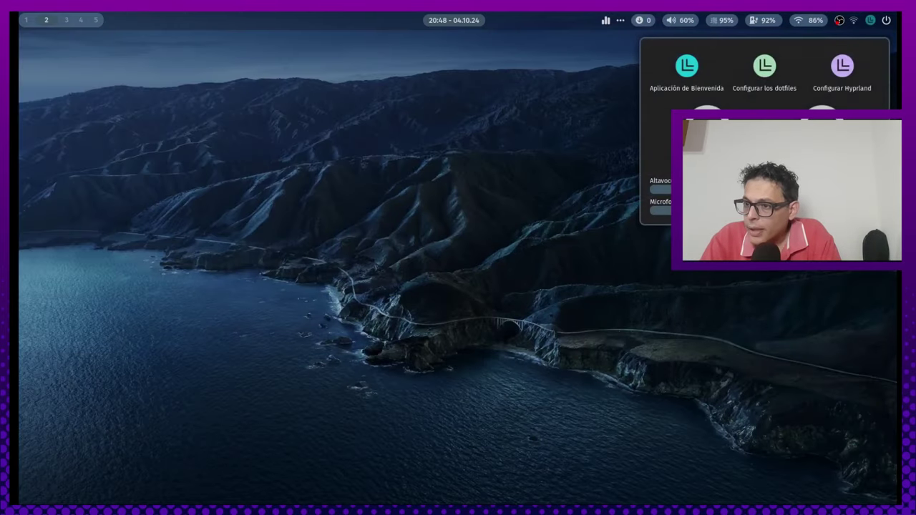
click(855, 90)
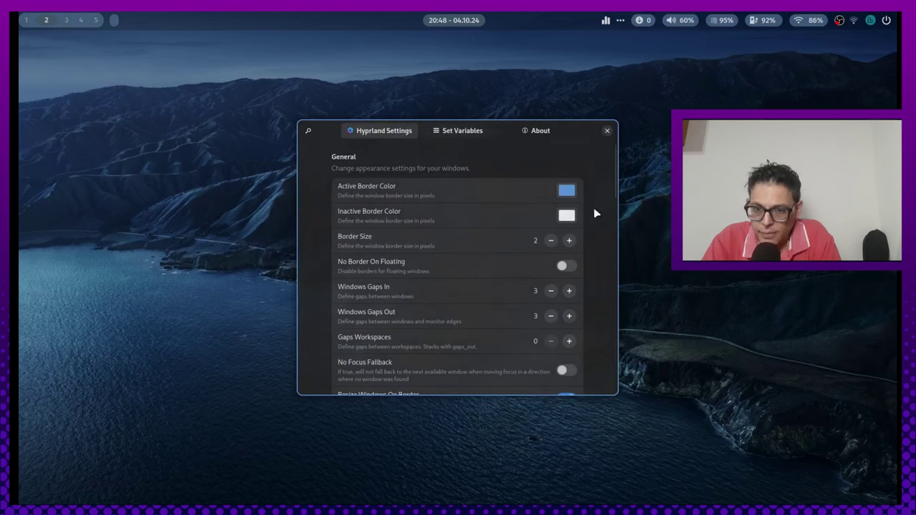
scroll(591, 222, down, 1)
scroll(591, 222, down, 5)
scroll(591, 223, up, 6)
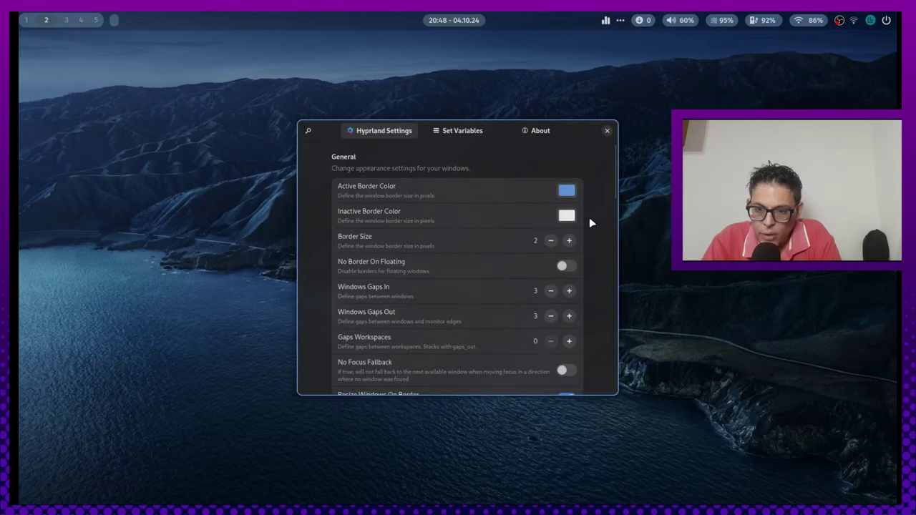
scroll(590, 222, down, 5)
scroll(591, 223, down, 5)
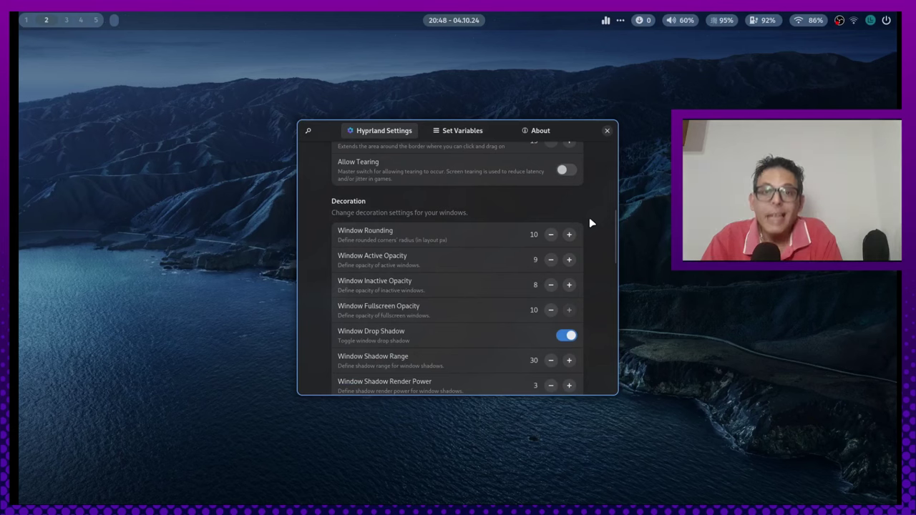
scroll(591, 223, down, 4)
scroll(591, 222, down, 14)
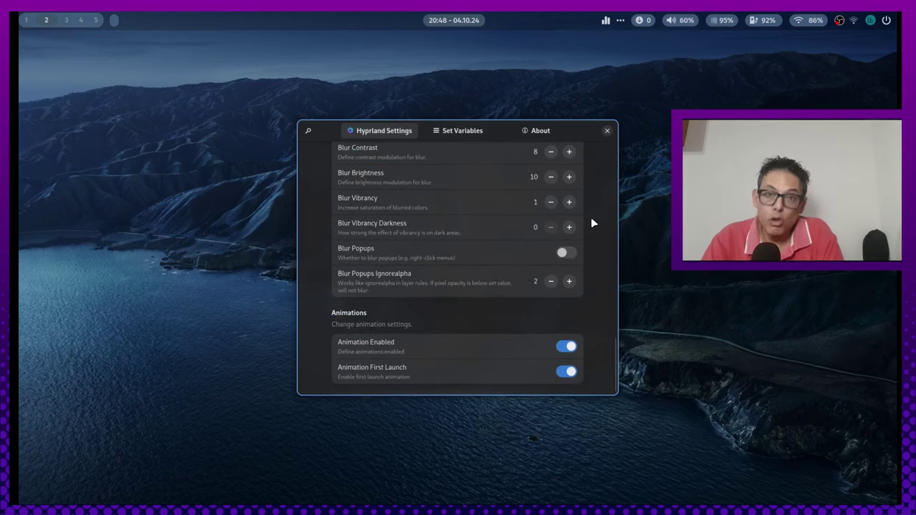
scroll(596, 220, up, 20)
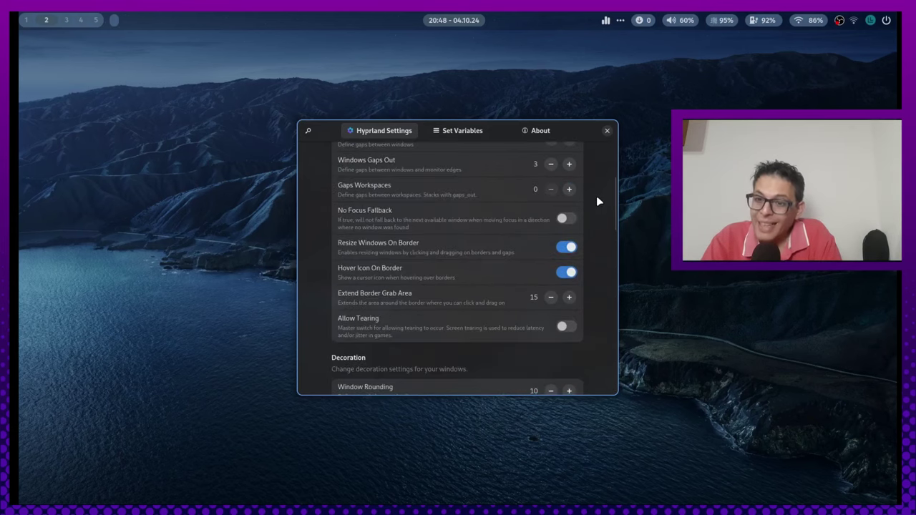
View the Hyprland settings app's list of overwritten variables and its About page, and close the app.
click(462, 130)
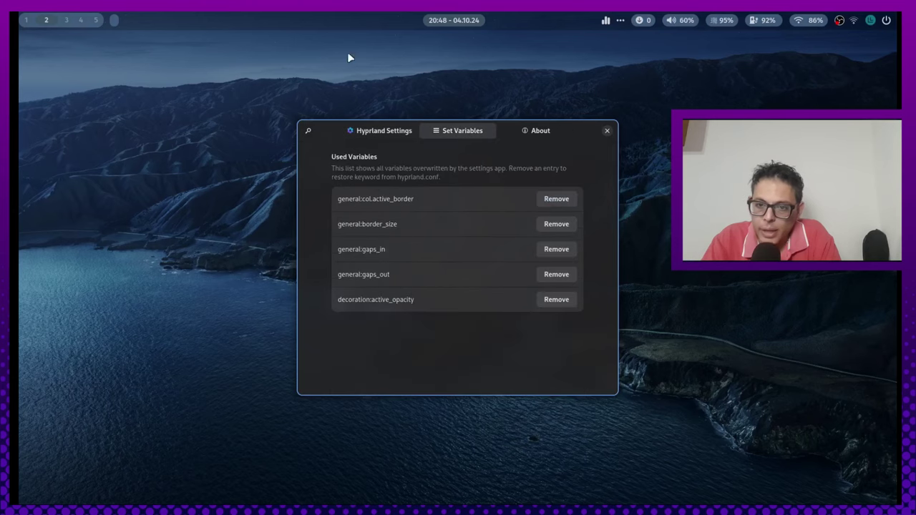
click(559, 129)
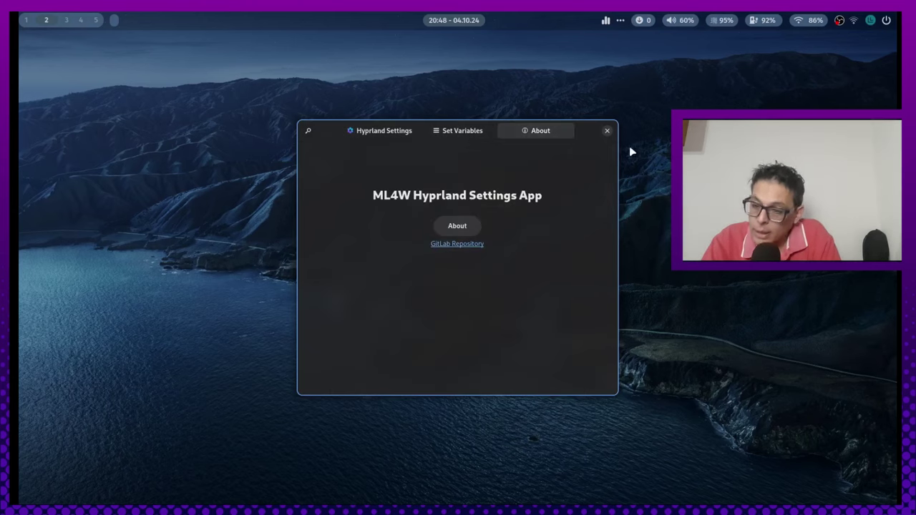
click(607, 132)
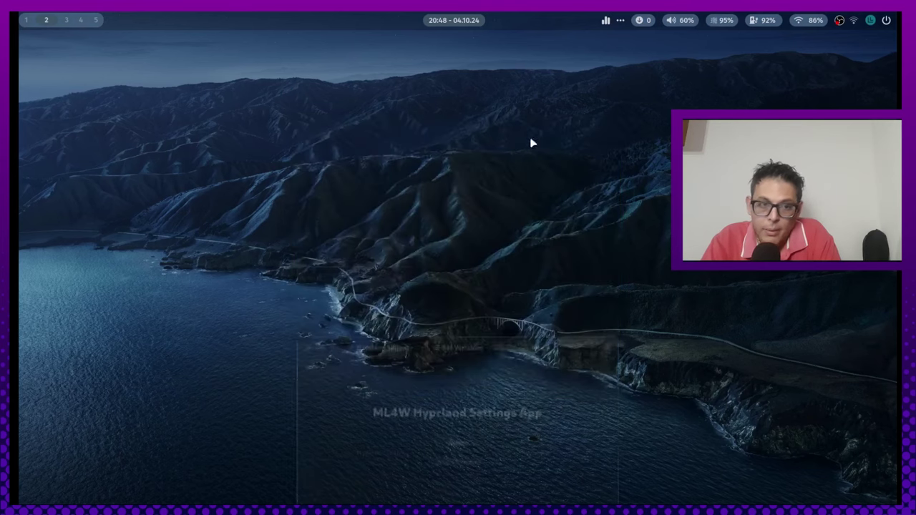
Launch Nemo from the application launcher, show the home folder's hidden files and open the .config folder.
key(super+ctrl+Return)
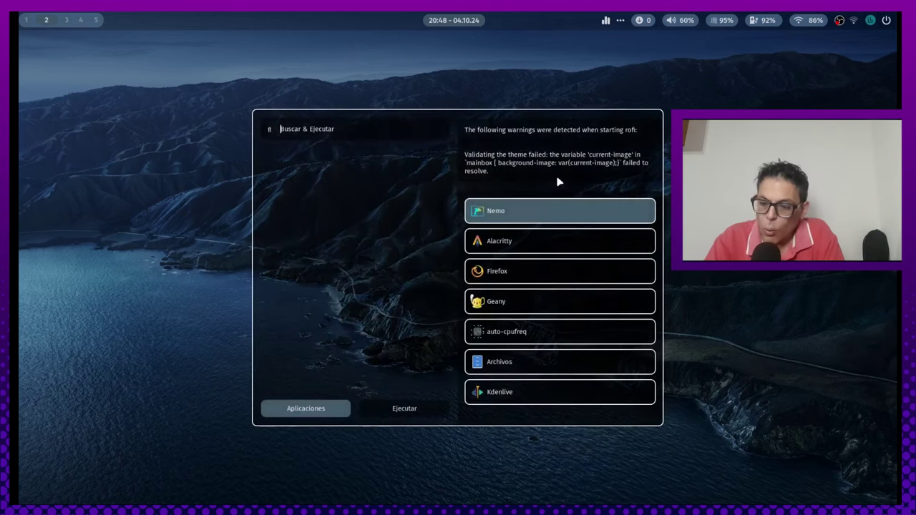
key(Return)
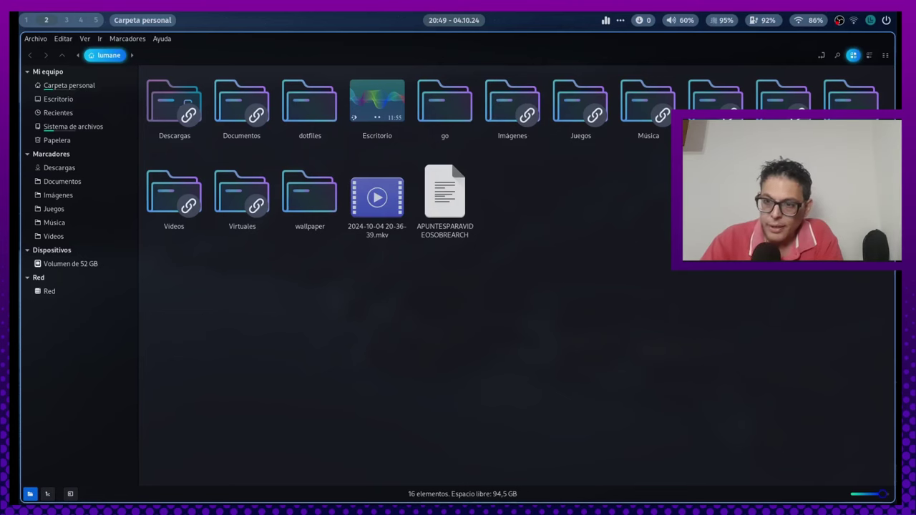
key(ctrl+h)
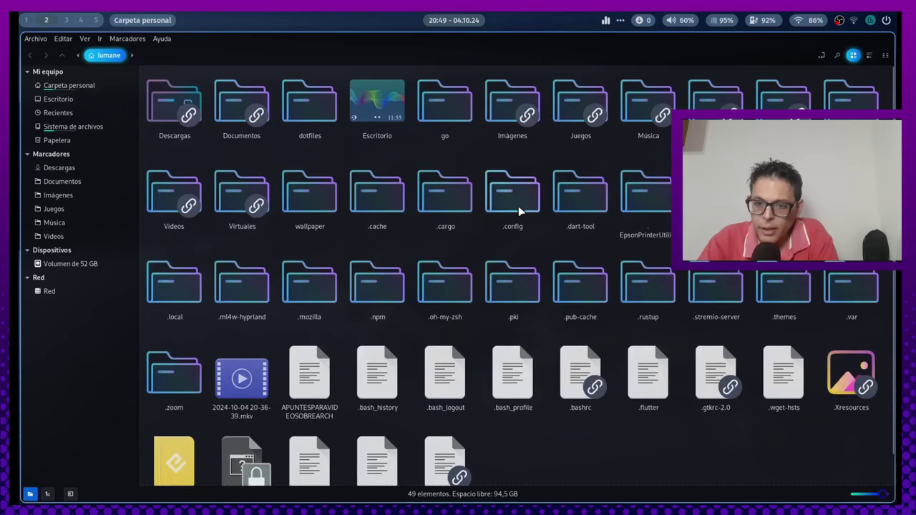
double_click(520, 210)
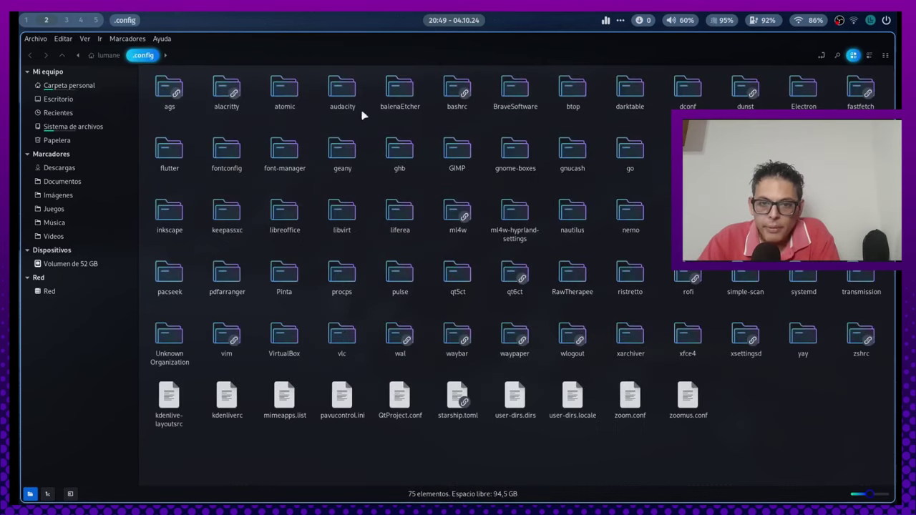
Point out the bashrc, dunst and nvim configuration folders inside .config by selecting each one.
click(455, 104)
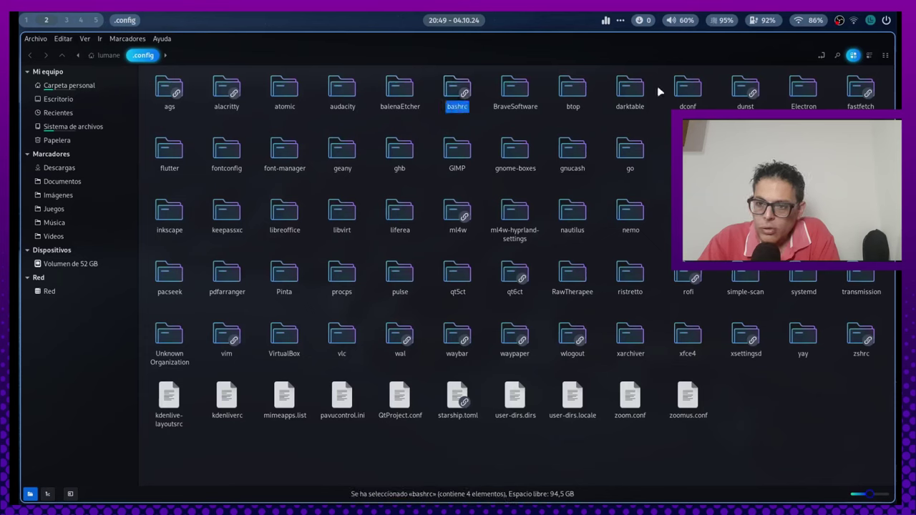
click(762, 101)
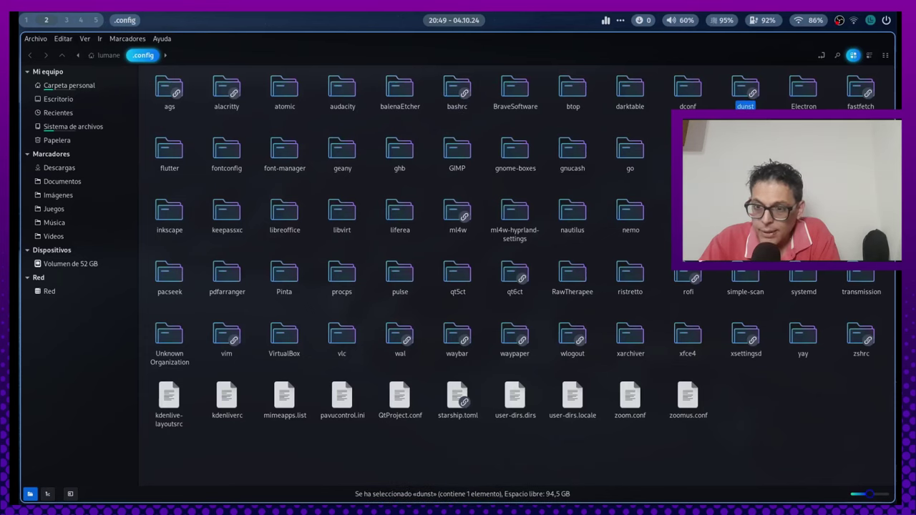
click(687, 211)
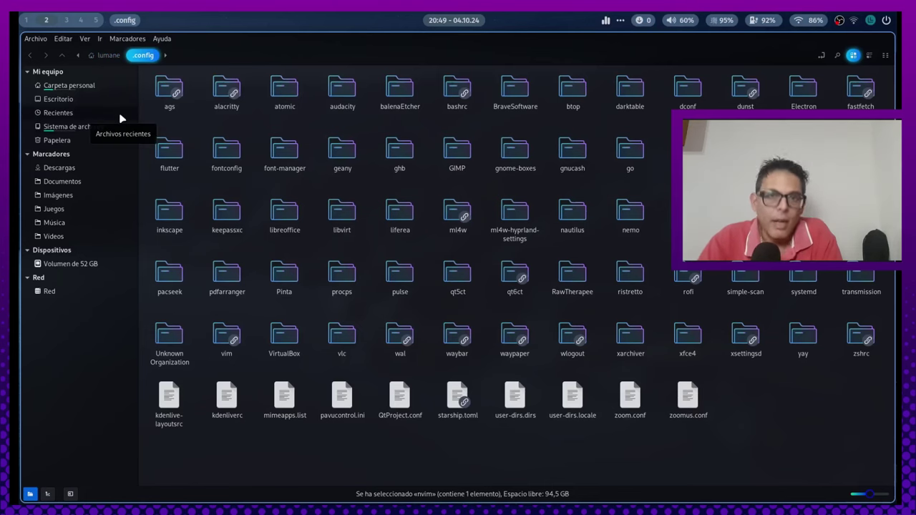
Return to the home folder, hide the hidden files, and select and deselect the dotfiles folder.
click(109, 56)
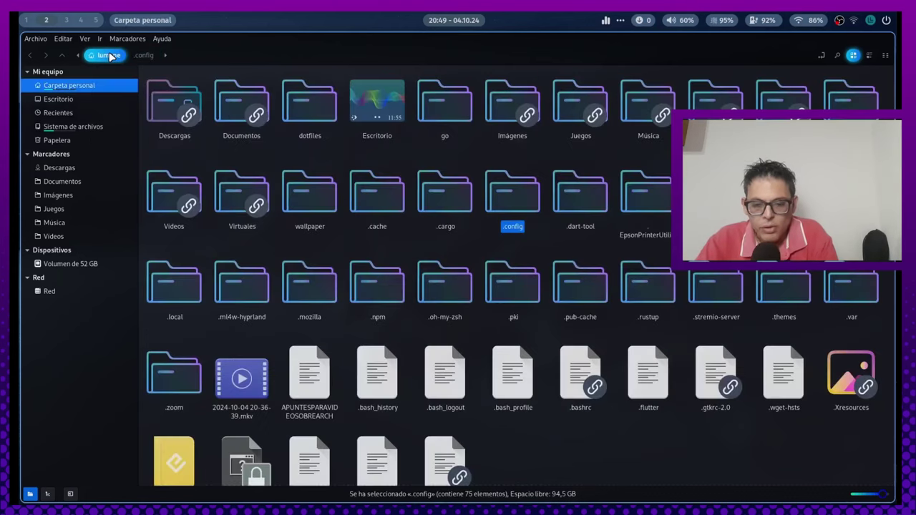
click(311, 128)
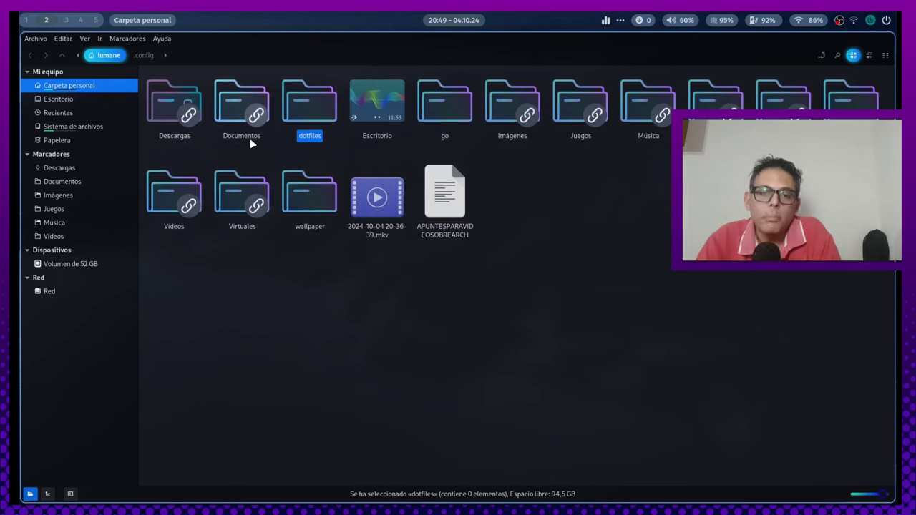
click(301, 288)
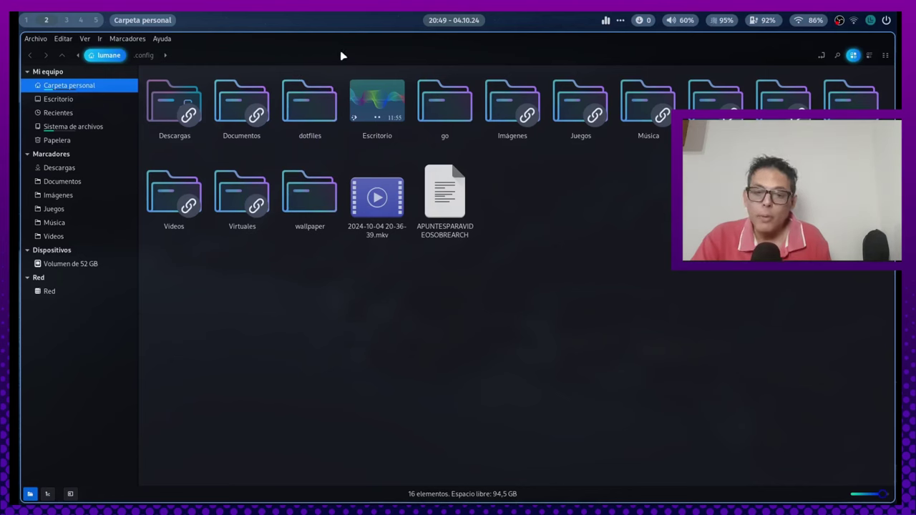
click(307, 111)
click(571, 180)
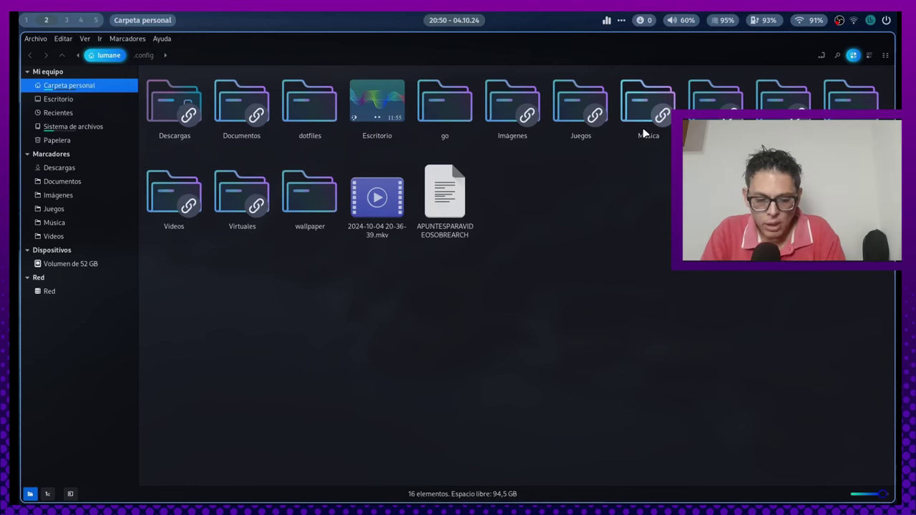
Launch auto-cpufreq from the application launcher, view its CPU statistics and governor settings, and close it.
key(super+d)
text(auto)
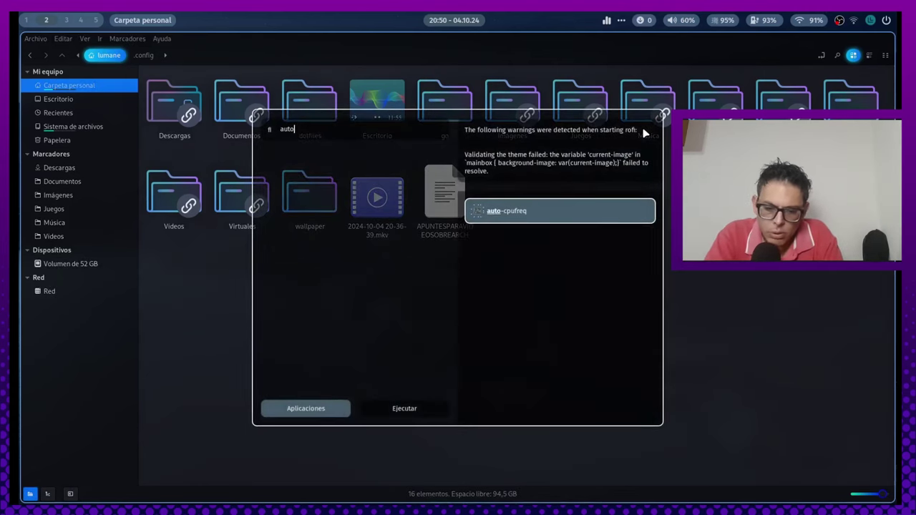
key(Return)
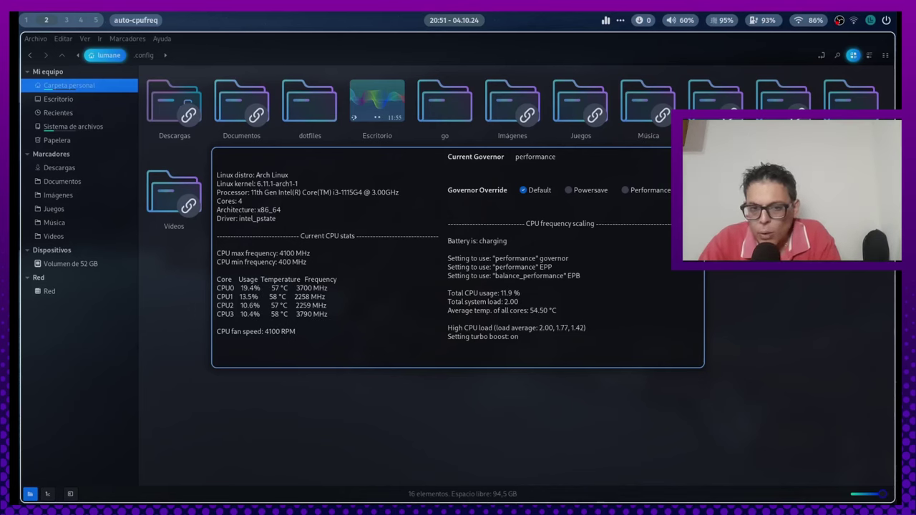
click(793, 296)
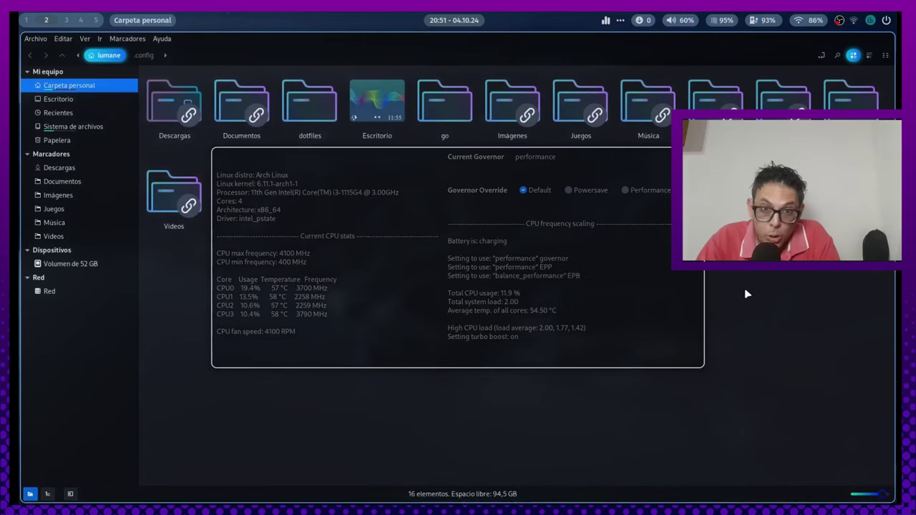
click(672, 291)
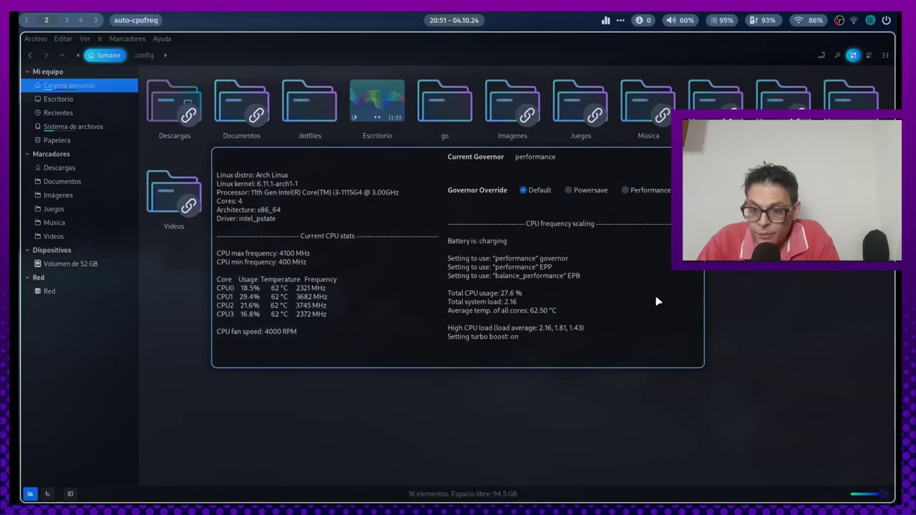
key(super+q)
Open the APUNTESPARAVIDEOSOBREARCH notes file from the home folder in Geany and widen the editor's tile.
click(445, 193)
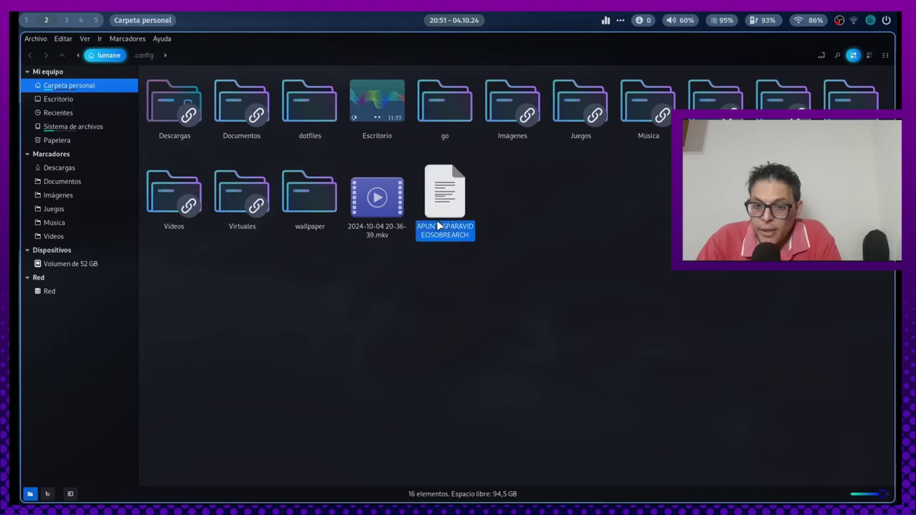
right_click(458, 199)
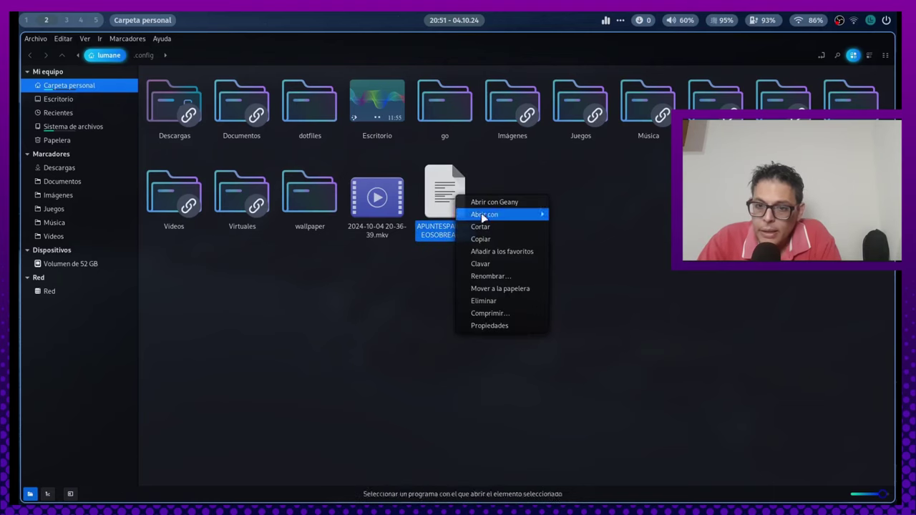
click(476, 202)
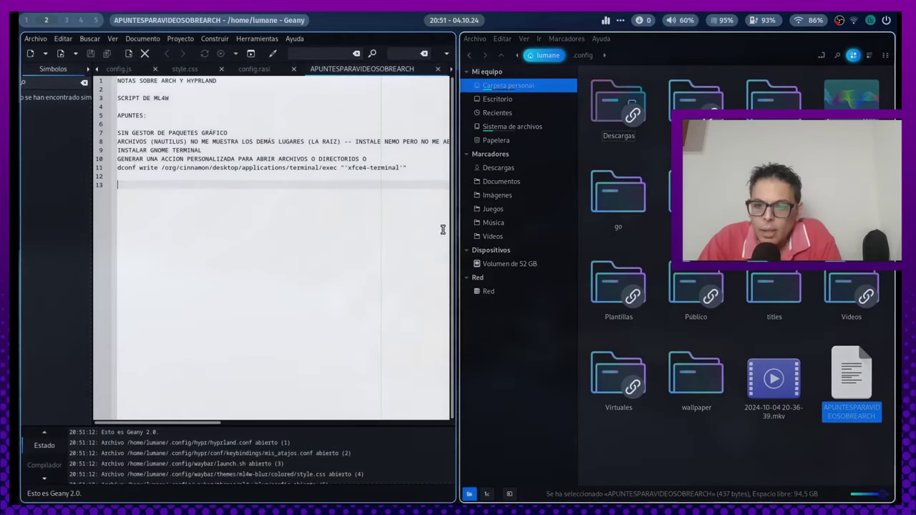
drag(441, 229, 323, 204)
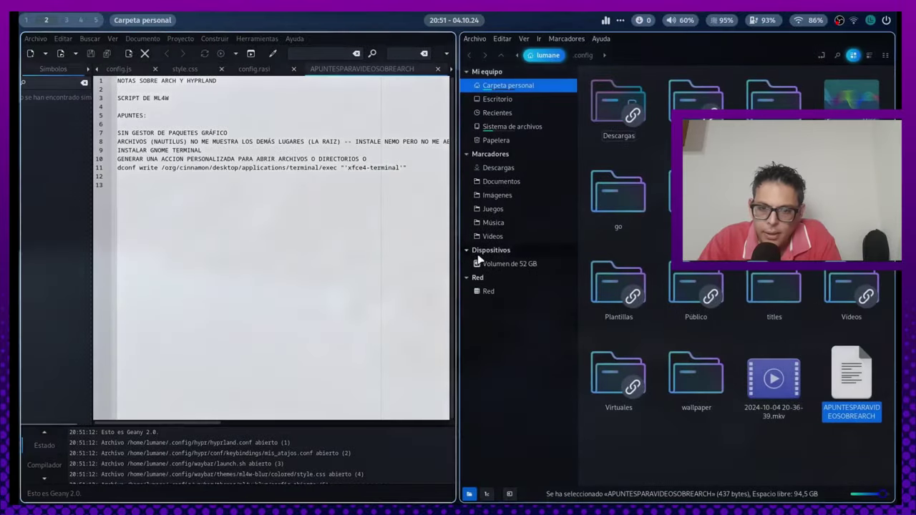
drag(461, 258, 610, 259)
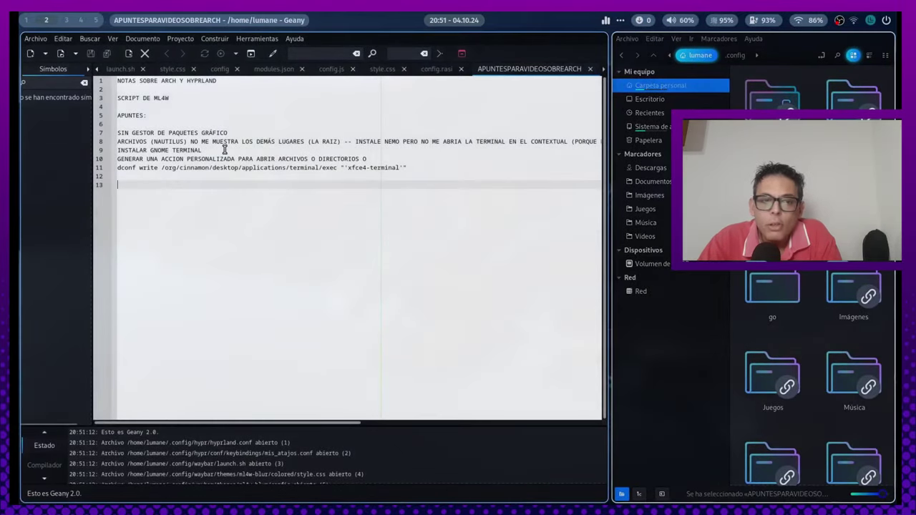
Go through the notes on lines 7 and 8 about the graphical package manager and the Nautilus file manager.
click(209, 140)
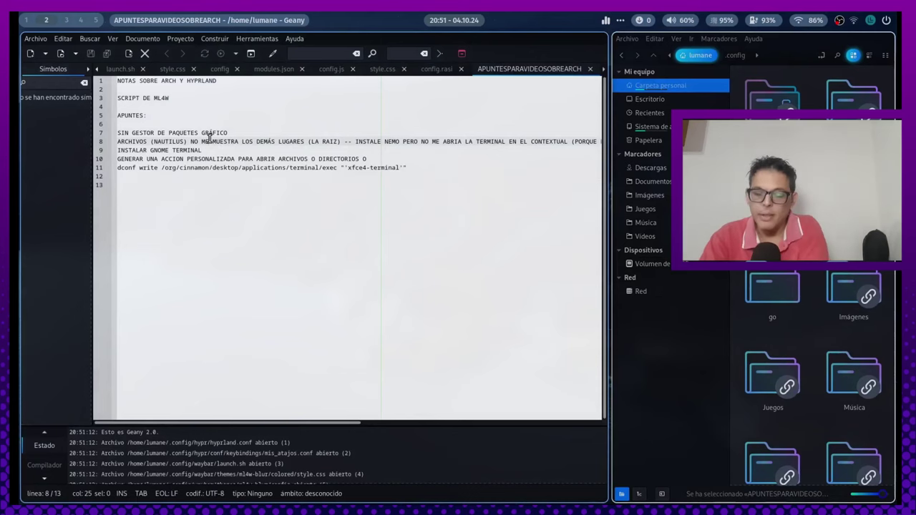
key(Up)
key(Home)
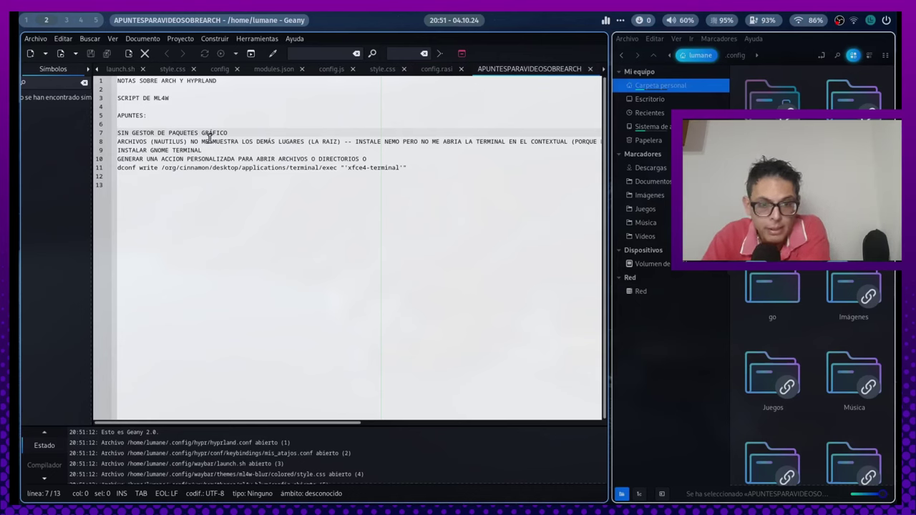
key(Down)
key(Down)
key(Up)
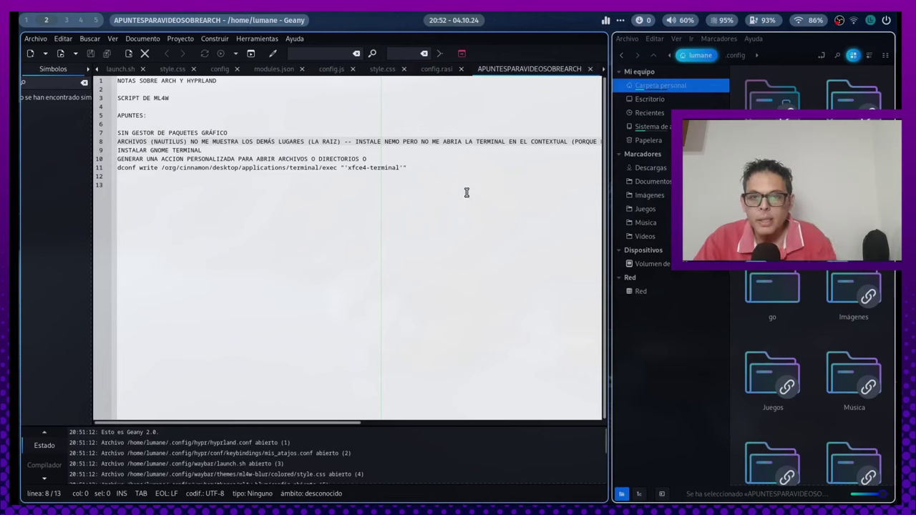
click(422, 143)
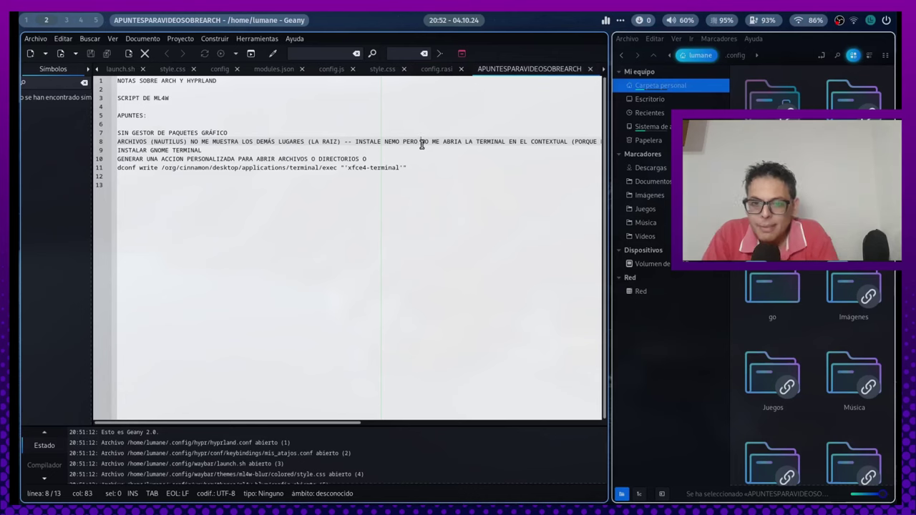
key(Up)
key(Home)
key(Right)
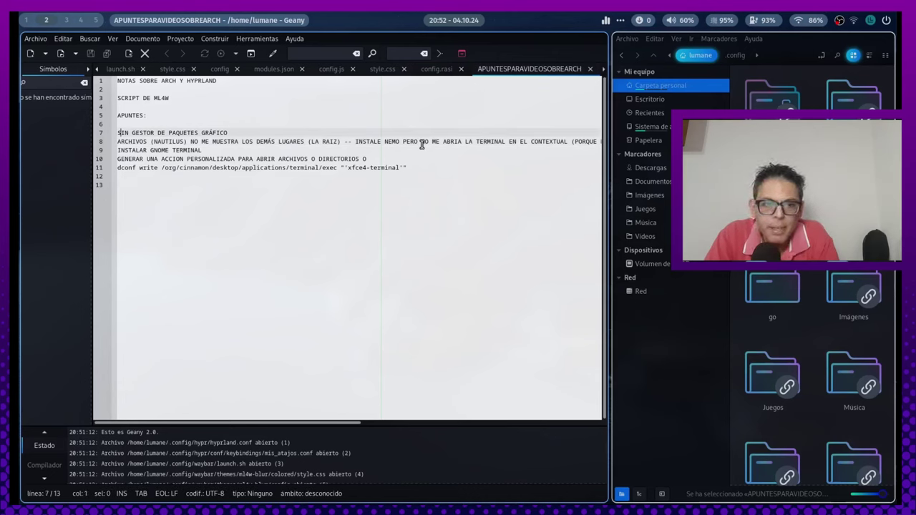
key(Down)
key(Right)
key(Right)
key(Right)
key(Right)
key(Right)
key(Right)
key(Right)
key(Right)
key(Right)
key(Right)
key(Right)
key(Right)
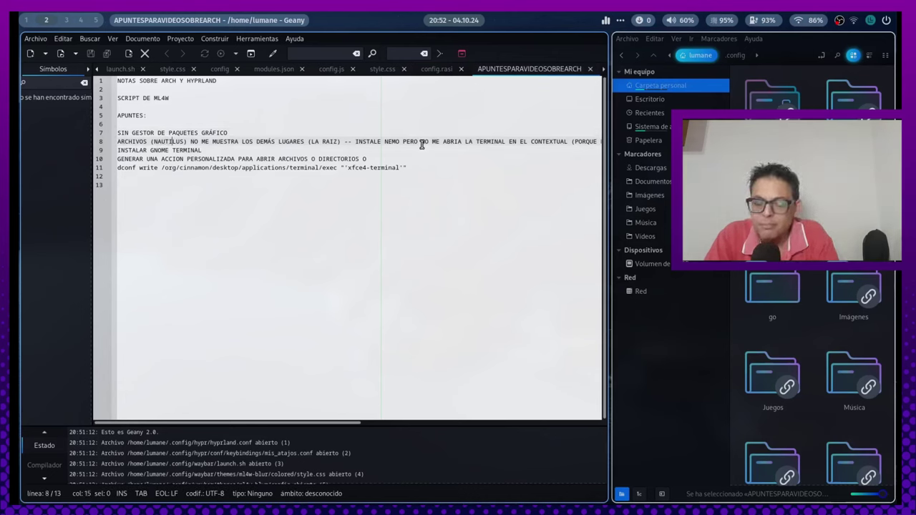
key(Right)
key(Right)
key(Right)
key(Right)
key(Right)
key(Right)
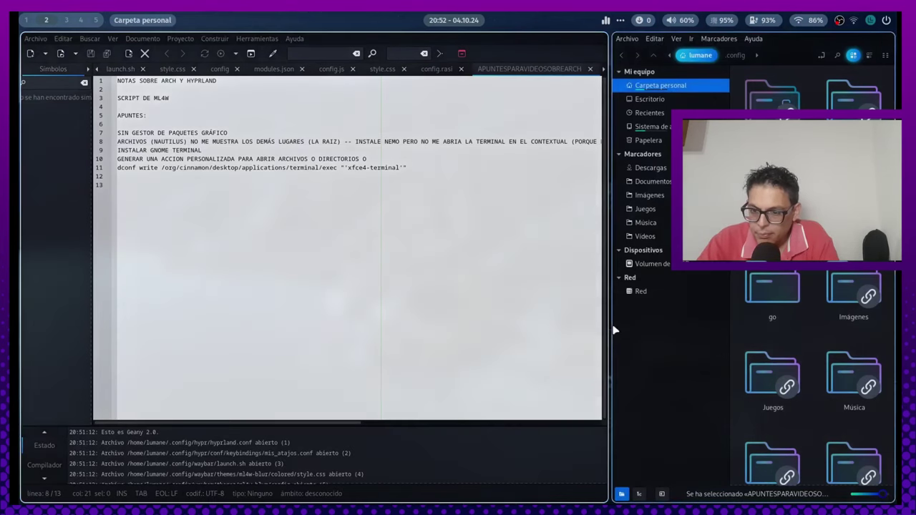
Widen the Nemo tile, move the Nemo window to workspace 3 and clear its file selection.
drag(612, 330, 375, 320)
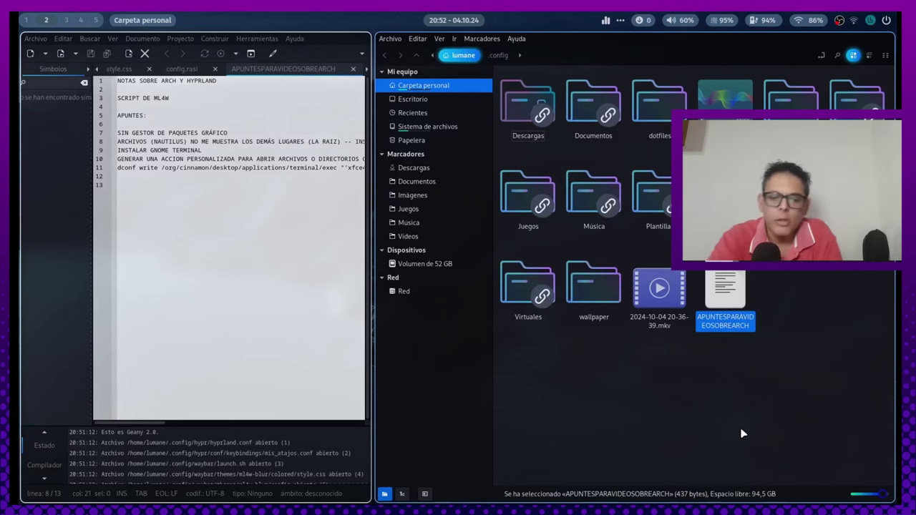
key(super+shift+3)
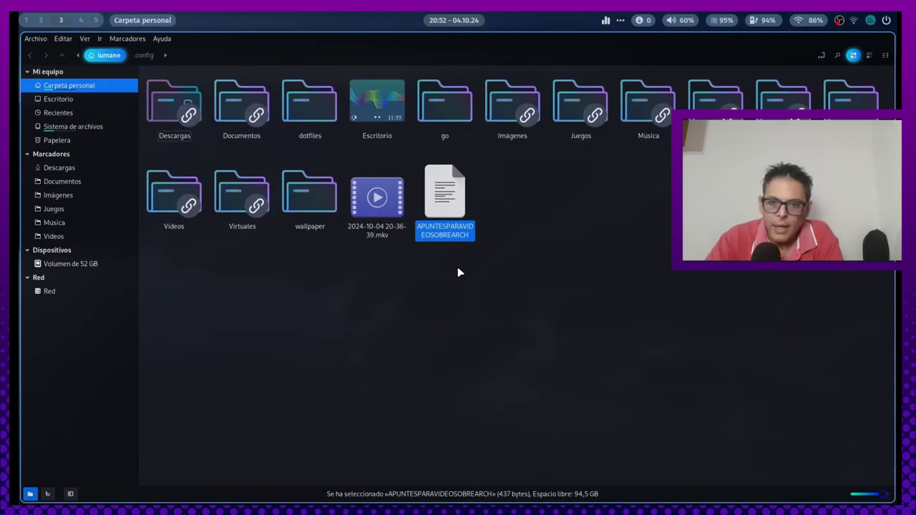
click(459, 272)
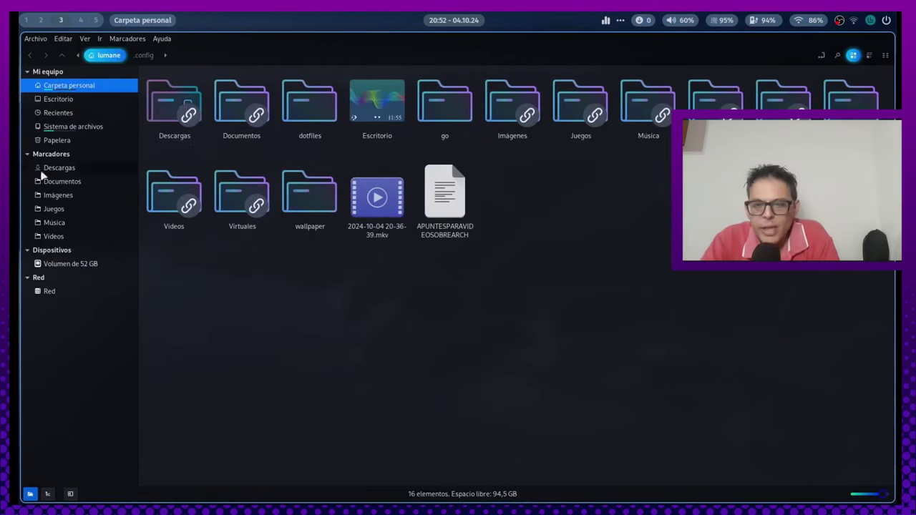
Show the root file system in Nemo and try larger and smaller folder icons.
click(95, 127)
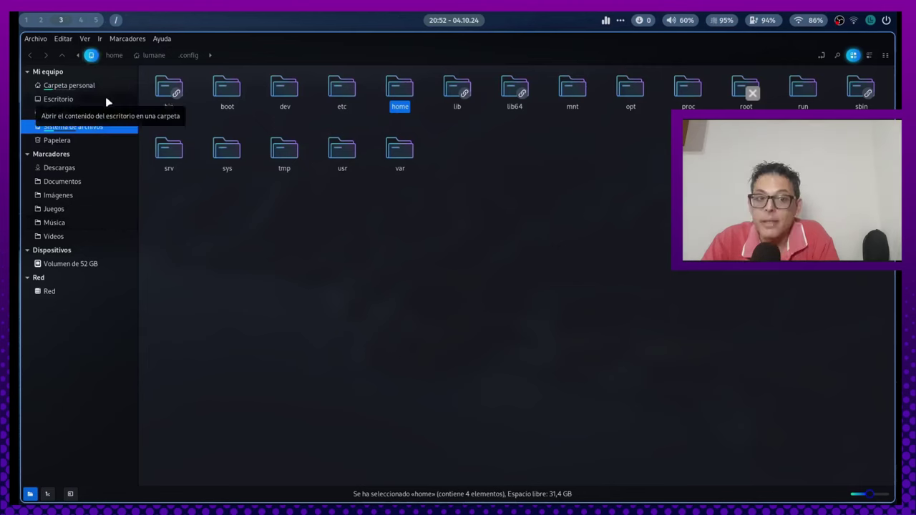
scroll(343, 164, up, 3)
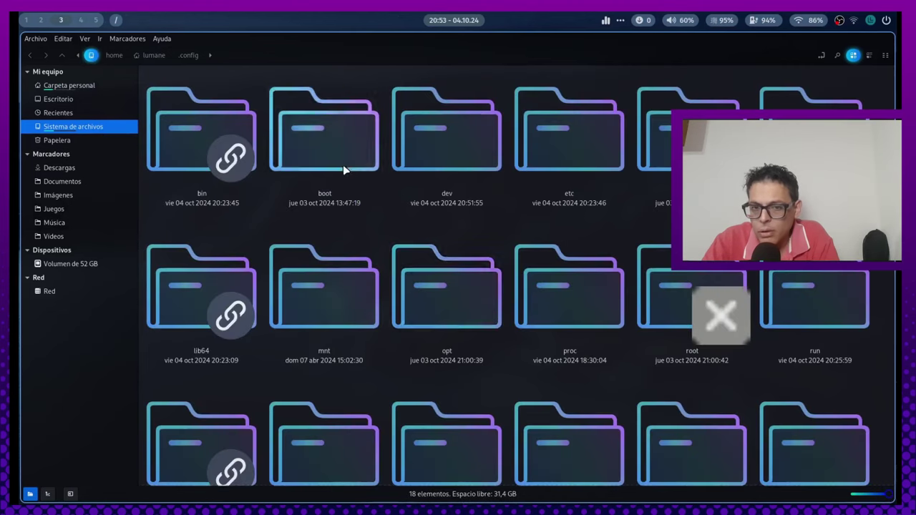
scroll(386, 215, down, 2)
scroll(429, 270, up, 1)
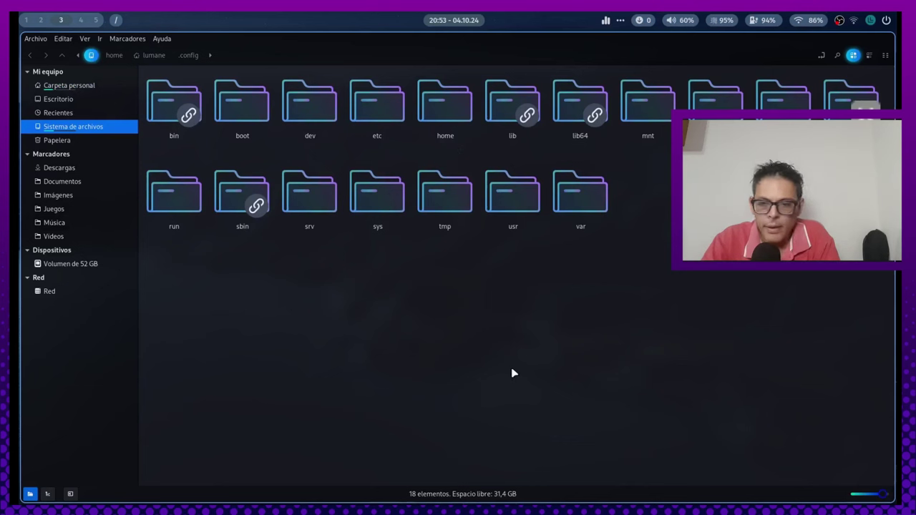
Launch Archivos (Nautilus) from the application launcher, compare its sidebar locations with Nemo's, and close it.
key(super+d)
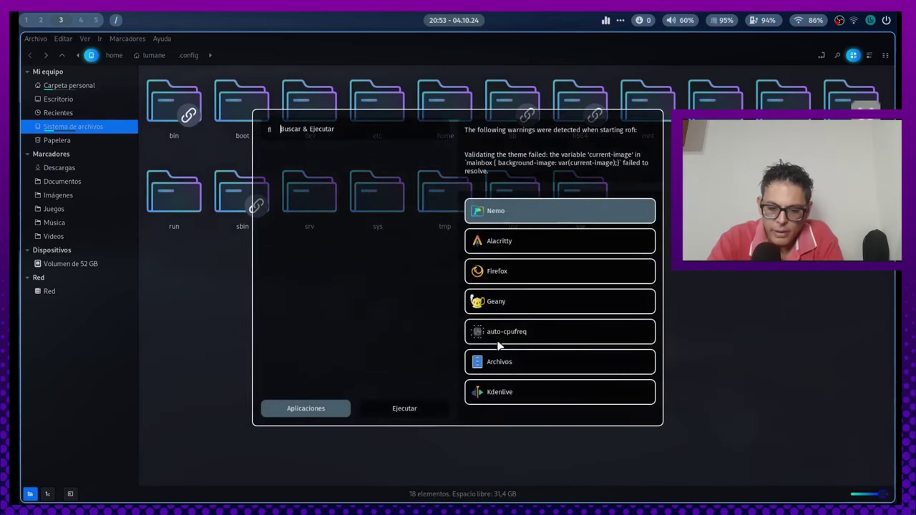
scroll(498, 346, down, 1)
scroll(499, 346, up, 1)
text(archi)
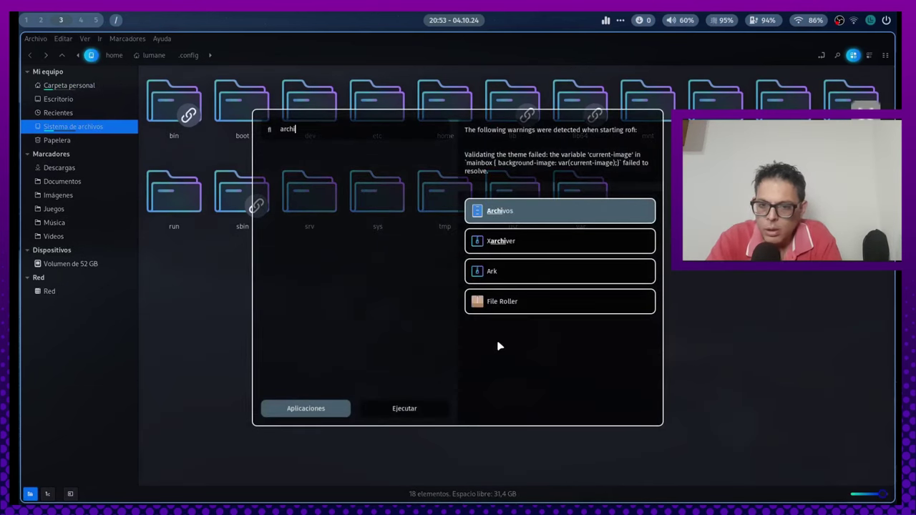
key(Return)
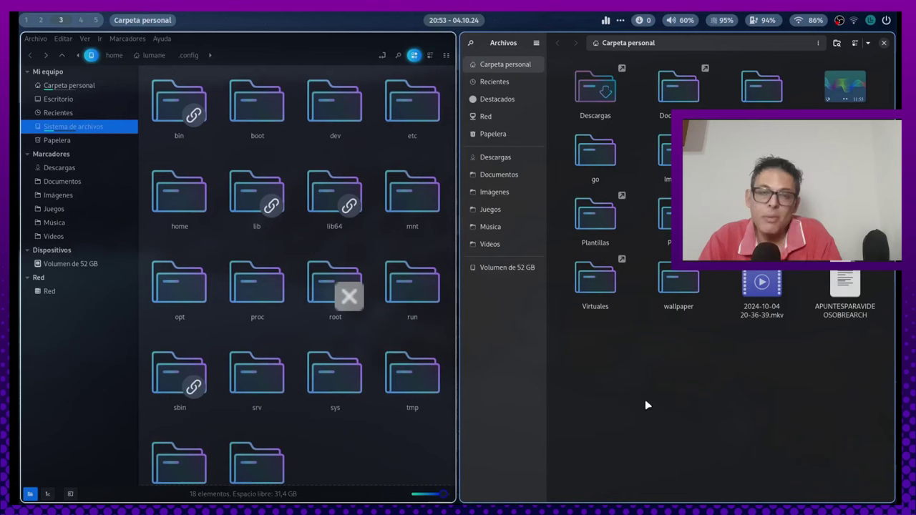
key(super+q)
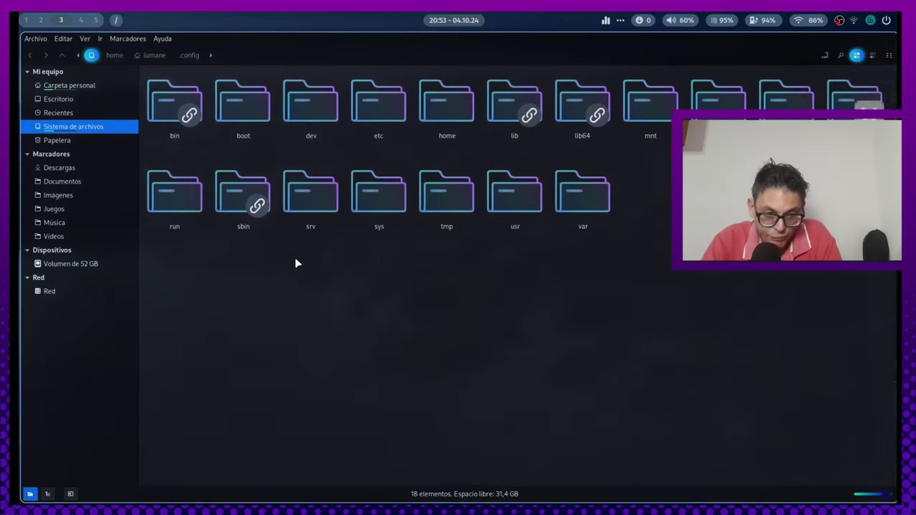
Review the note on line 8 about Nemo's terminal problem and inspect the root folder's context menu on workspace 3 for its terminal option.
key(super+2)
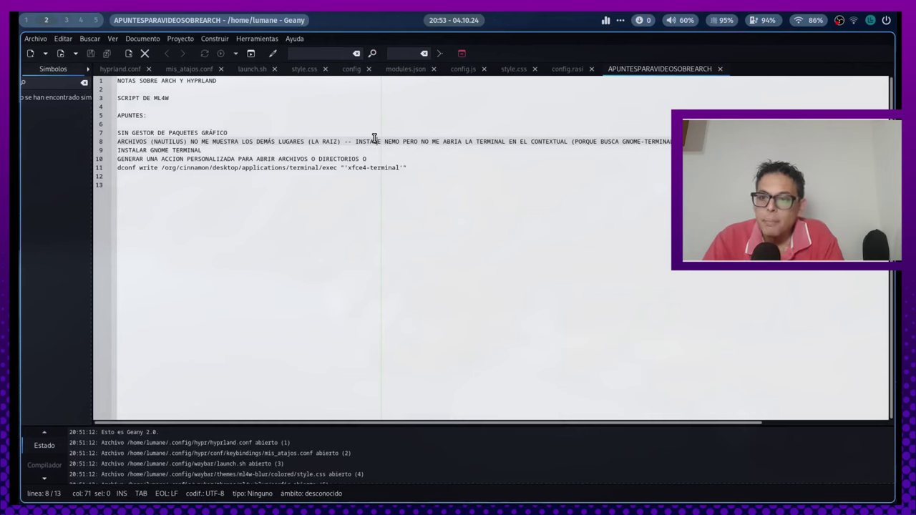
click(440, 141)
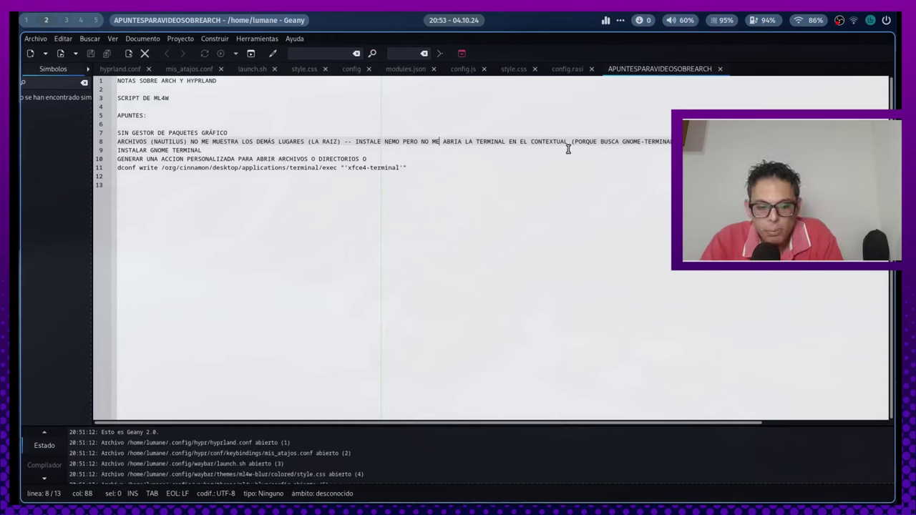
key(super+3)
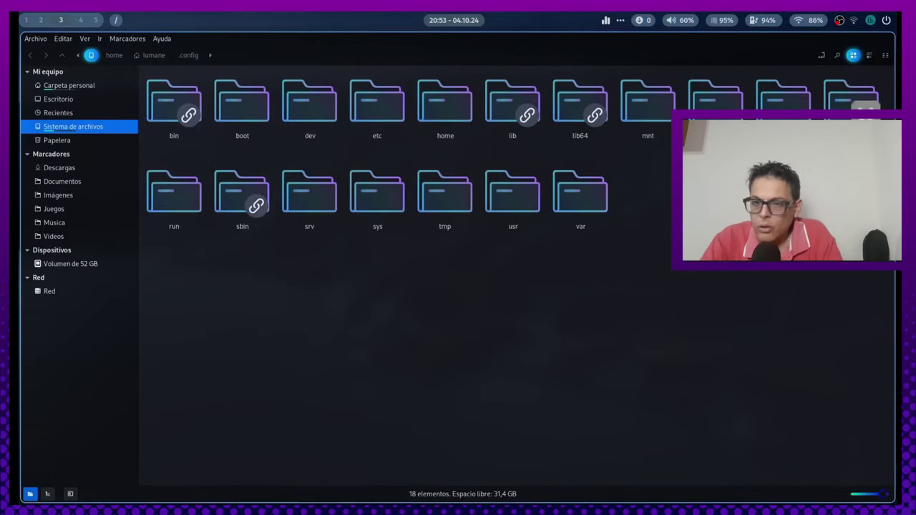
right_click(405, 334)
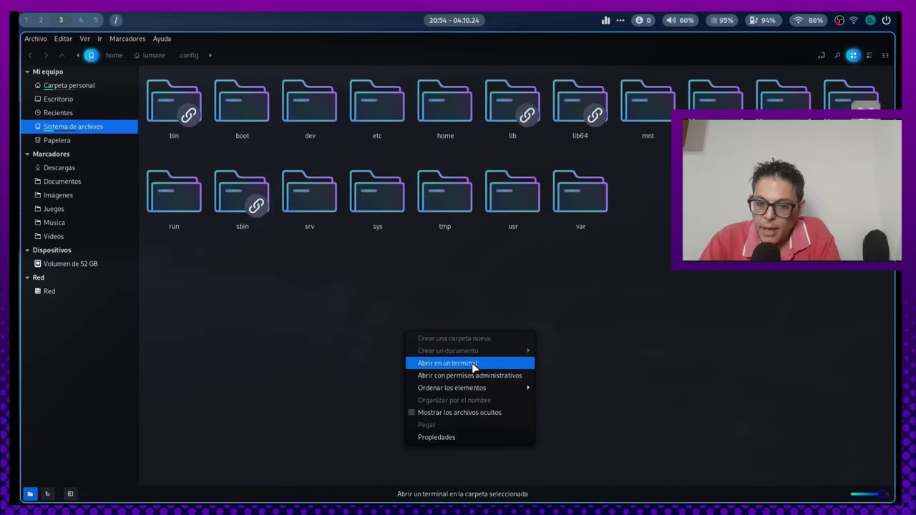
click(536, 303)
right_click(407, 292)
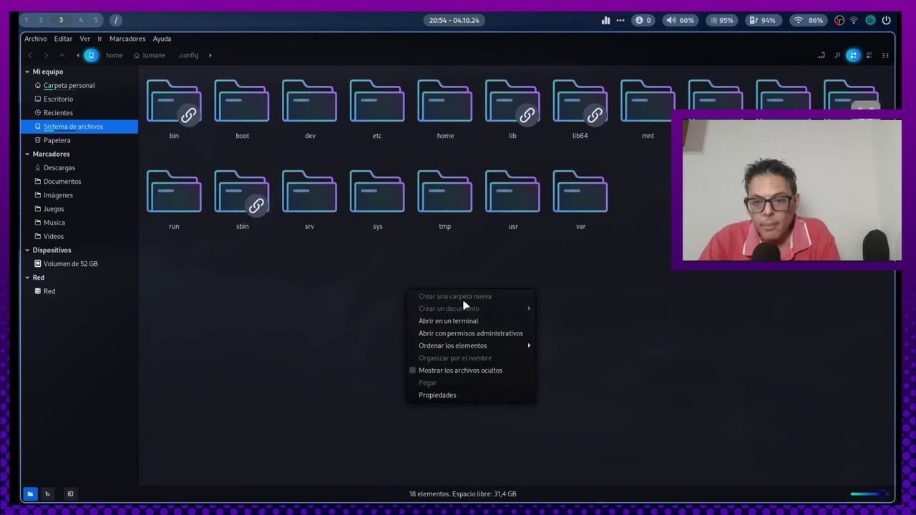
click(480, 269)
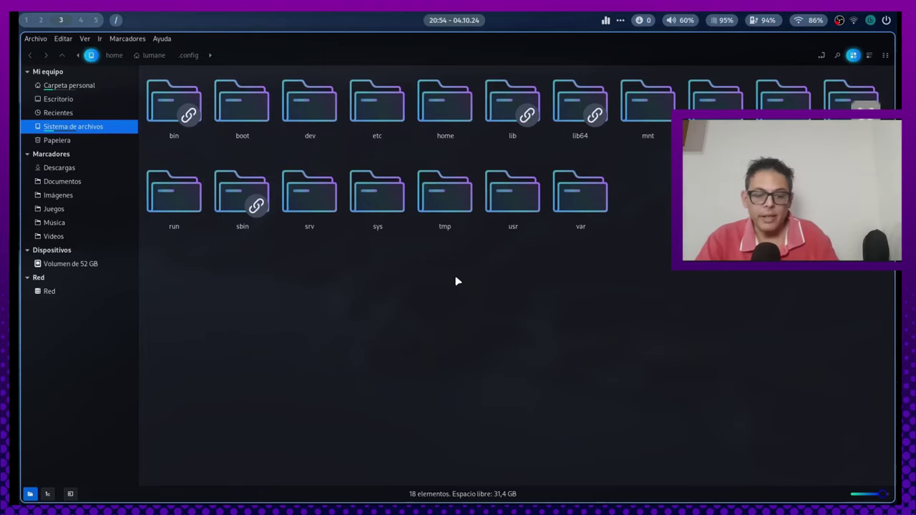
Glance at the My Linux For Work channel on workspace 1 and return to the Geany notes on workspace 2.
key(super+1)
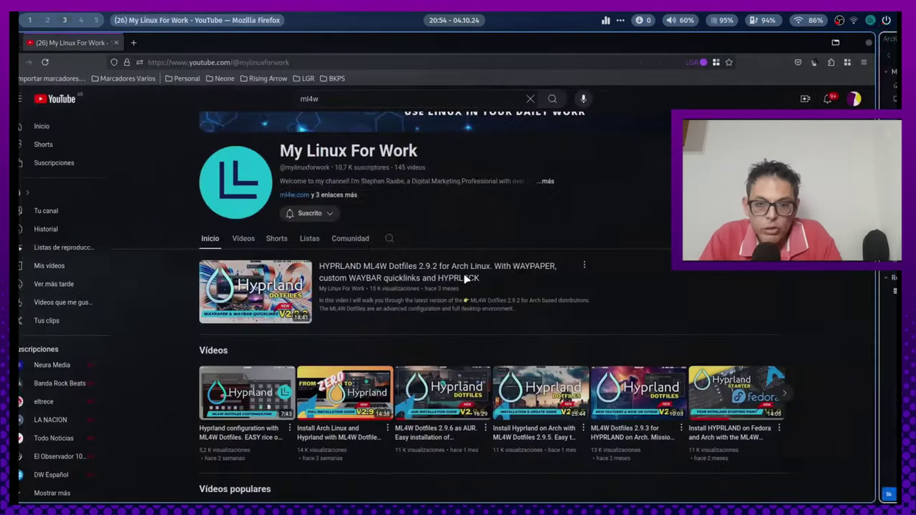
key(super+2)
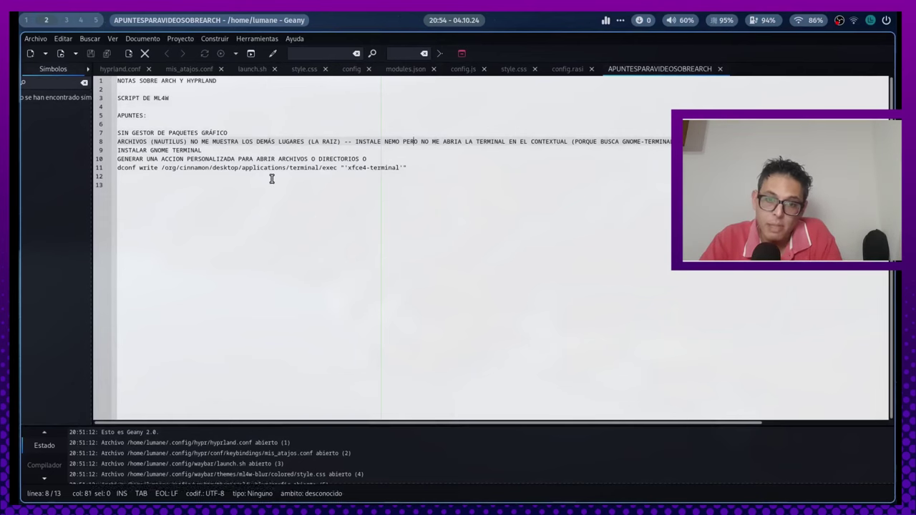
Review the notes on lines 9 to 11 about GNOME Terminal, custom actions and the dconf command.
key(Down)
key(Down)
key(Up)
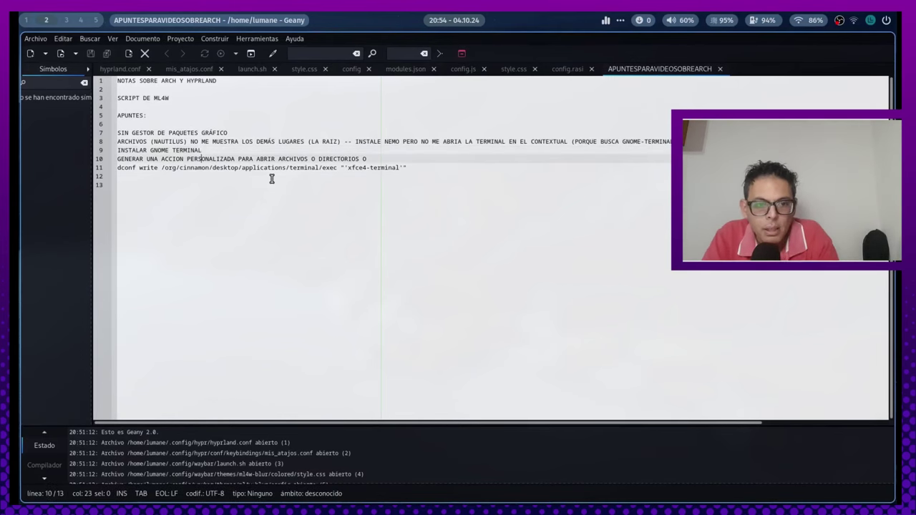
key(Down)
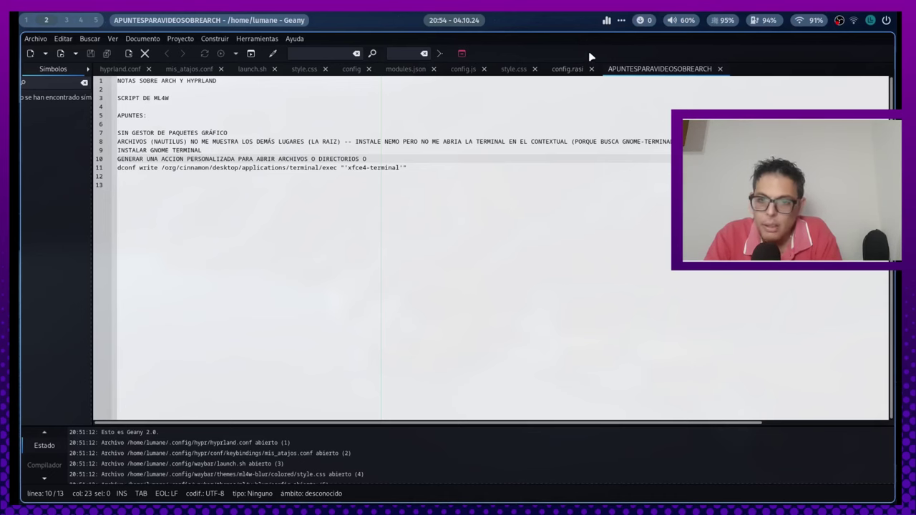
Open Nemo's preferences on workspace 3 and inspect the context menu entries and the Complementos page.
key(super+1)
key(super+3)
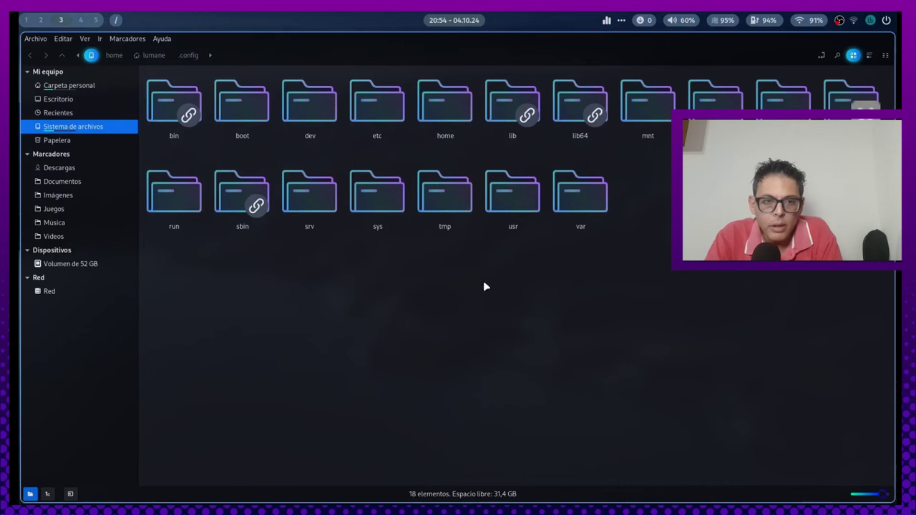
click(63, 39)
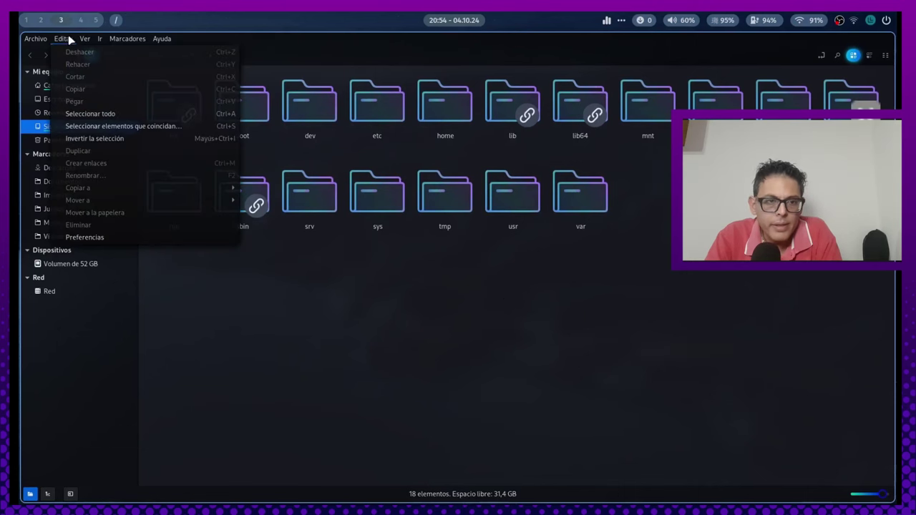
click(150, 237)
click(327, 236)
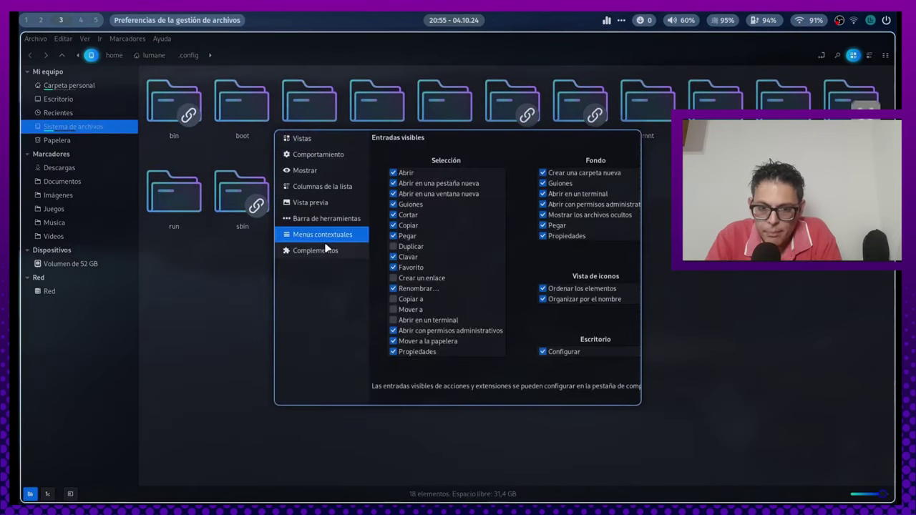
click(325, 250)
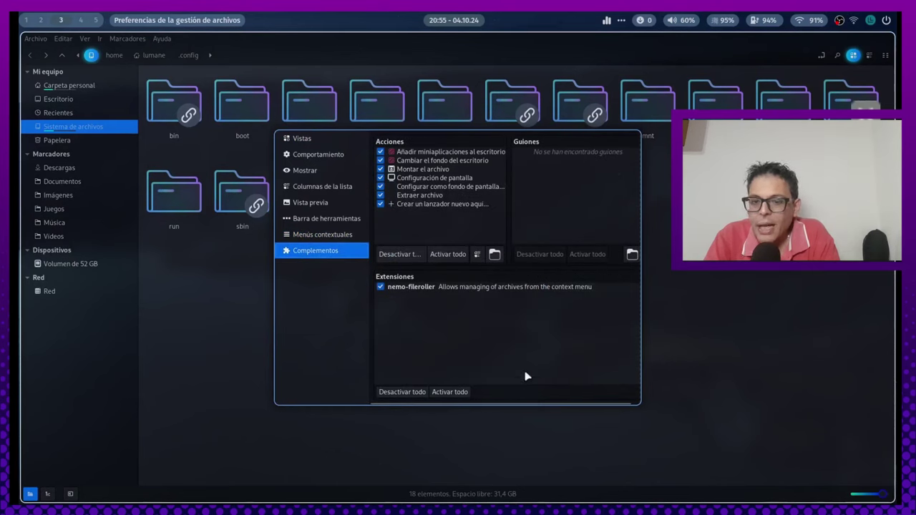
Enlarge the preferences dialog and open Nemo's actions folder from the Acciones section.
scroll(640, 403, right, 1)
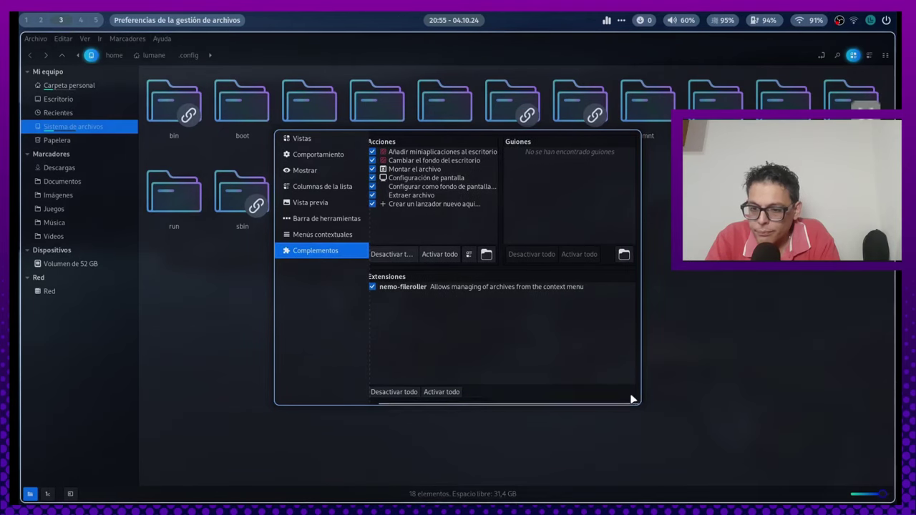
drag(609, 409, 607, 444)
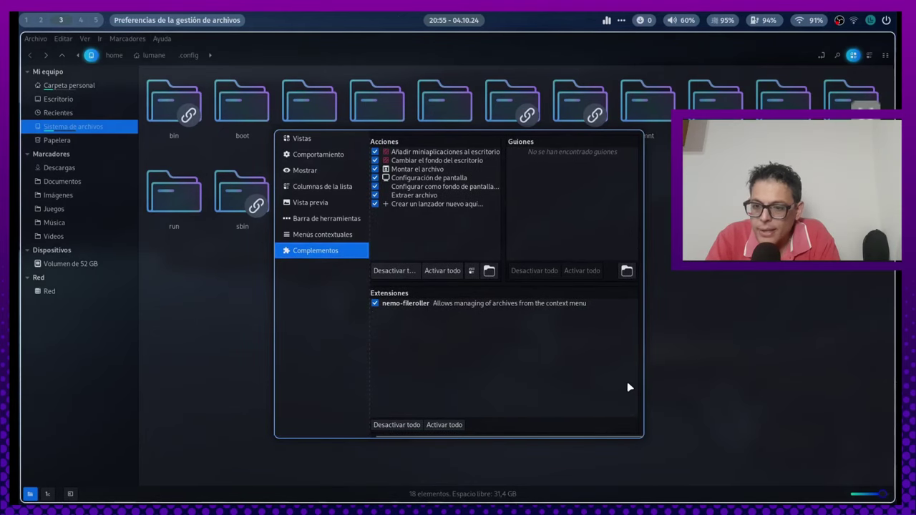
drag(644, 344, 773, 307)
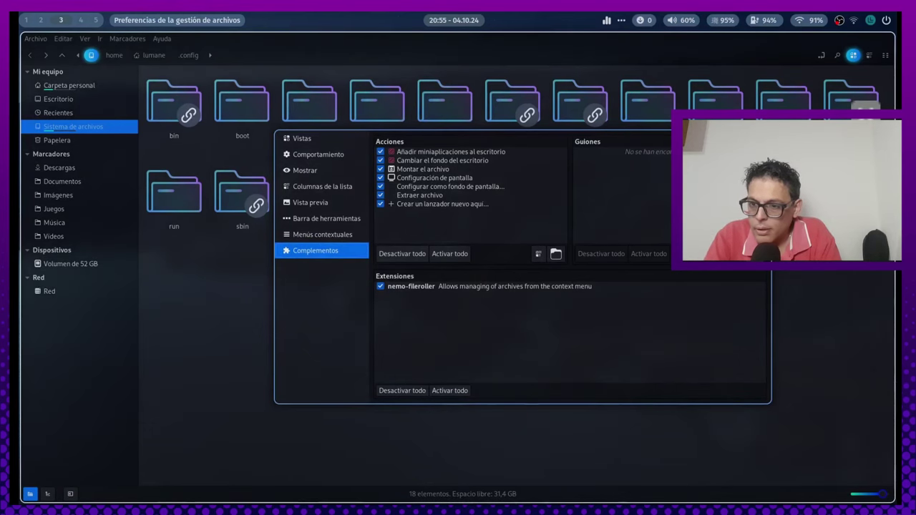
click(556, 254)
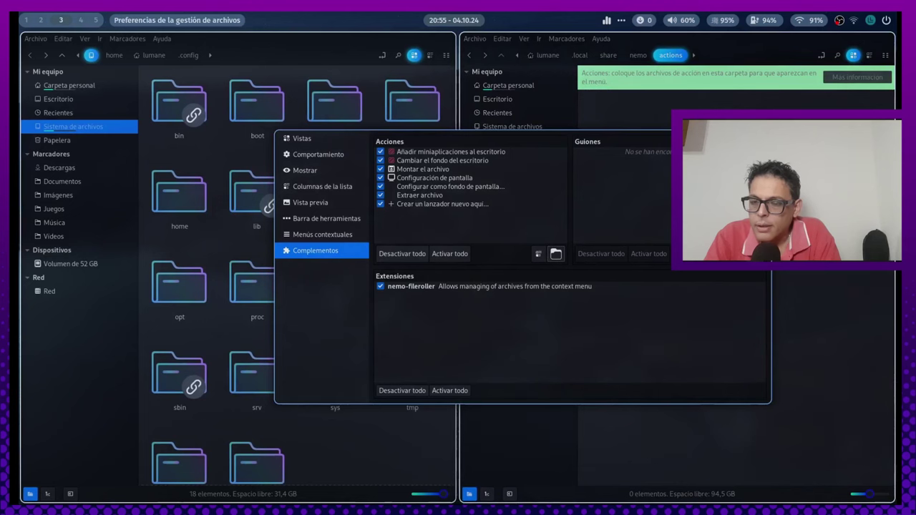
click(619, 206)
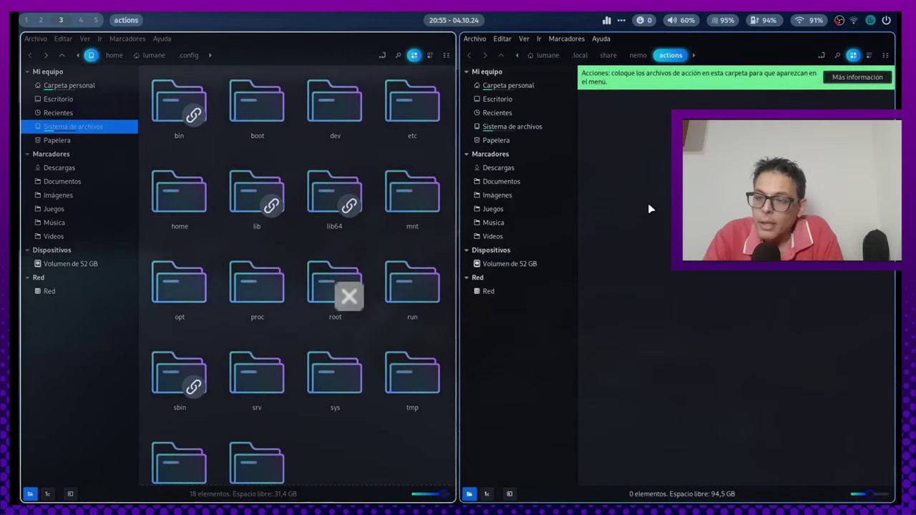
Check workspaces 1 to 3 for the Nemo actions documentation and show action-info.md in Geany on workspace 2.
key(super+1)
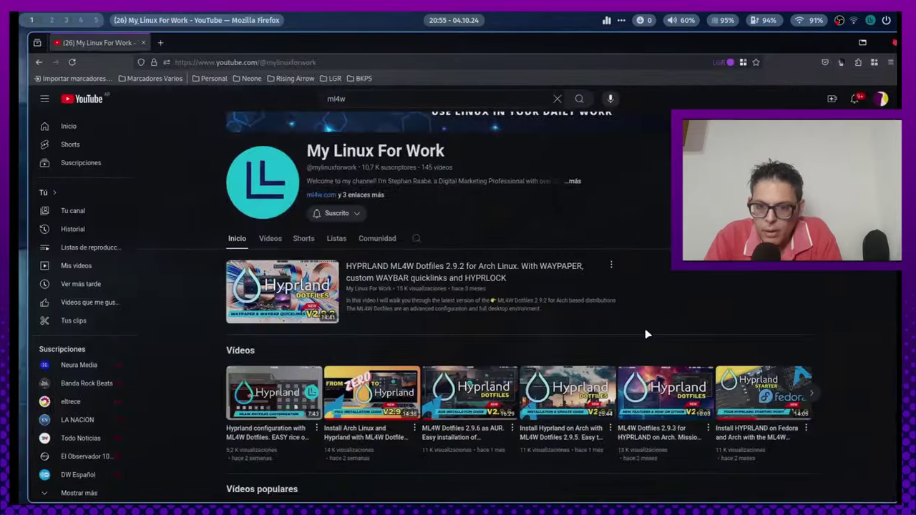
key(super+2)
key(super+3)
key(super+2)
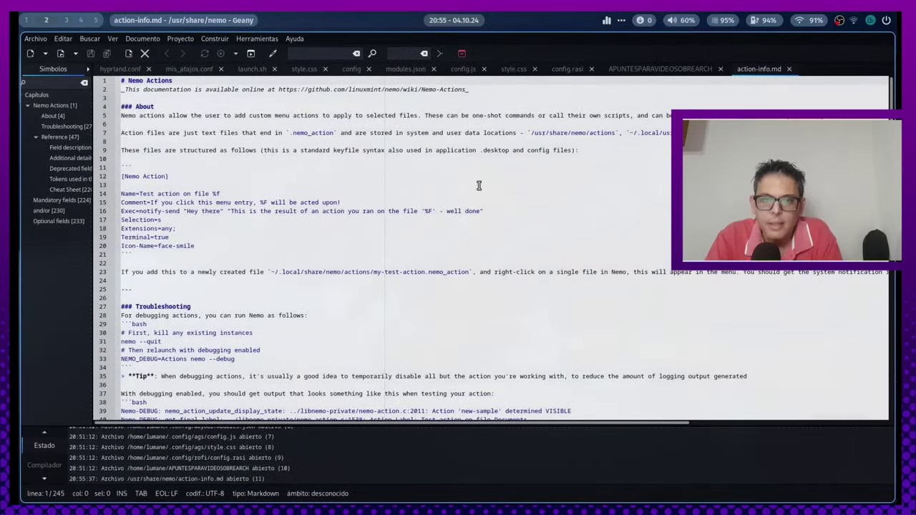
key(super+3)
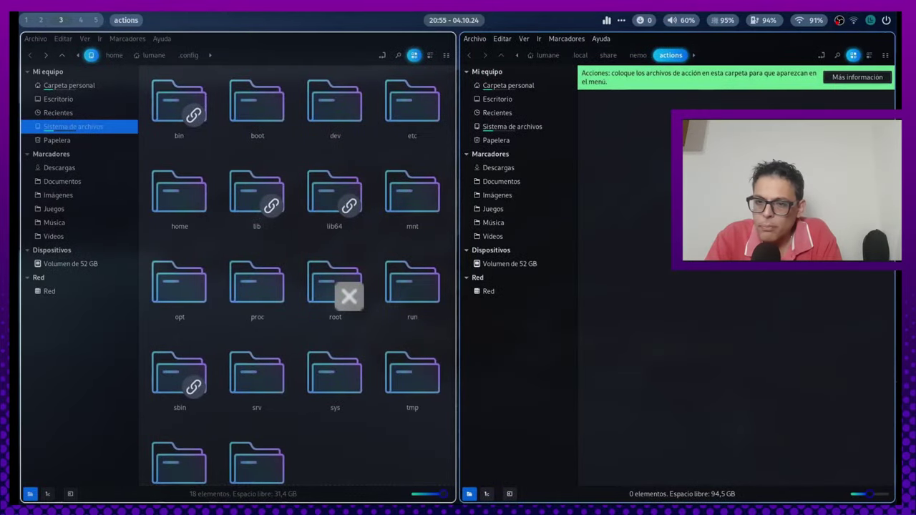
key(super+2)
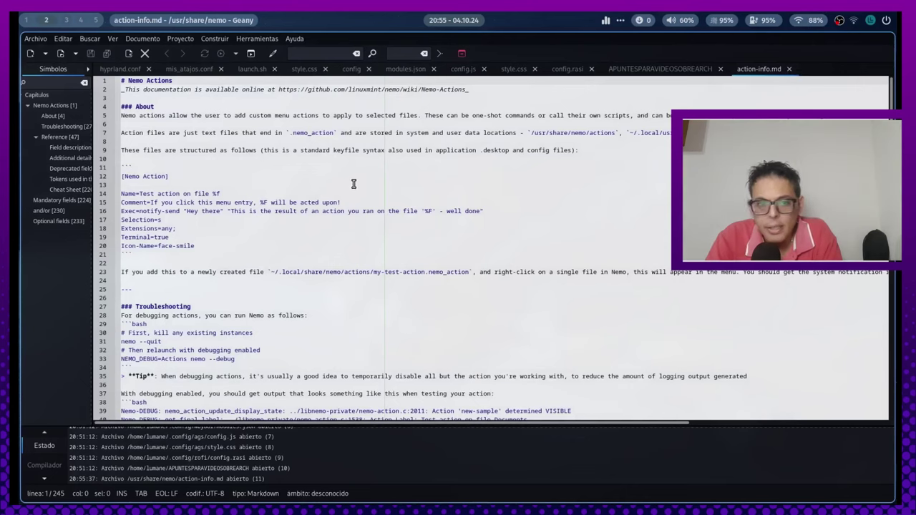
Highlight the sample [Nemo Action] block on lines 12 to 20 and close action-info.md.
drag(122, 177, 219, 245)
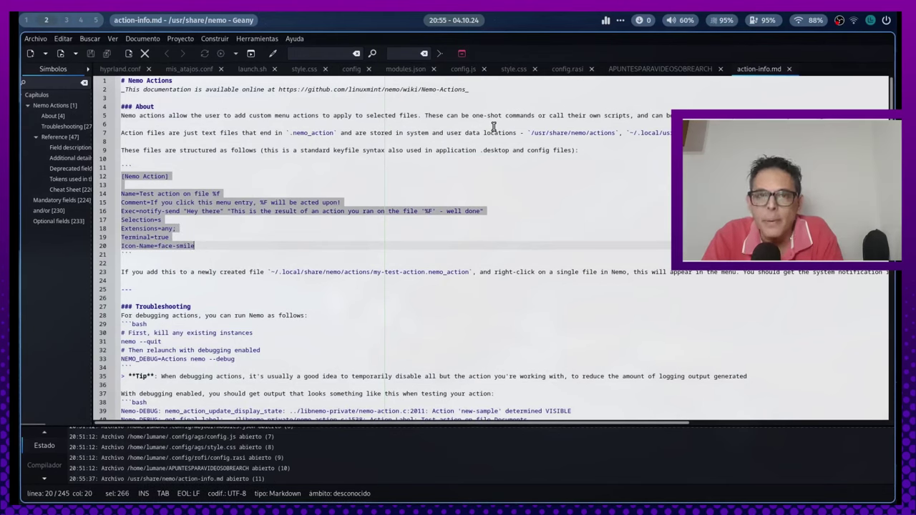
click(531, 220)
click(788, 69)
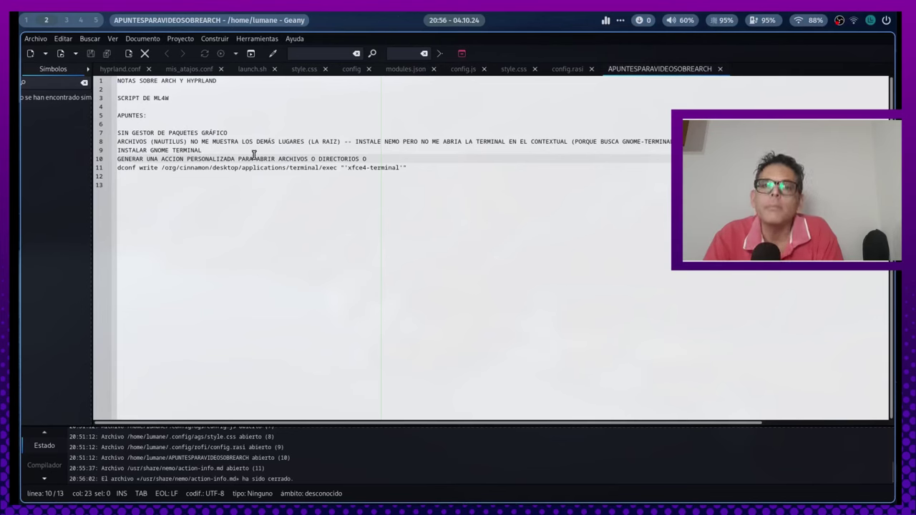
Highlight the dconf write command on line 11 of the notes and point out its xfce4-terminal value.
triple_click(128, 168)
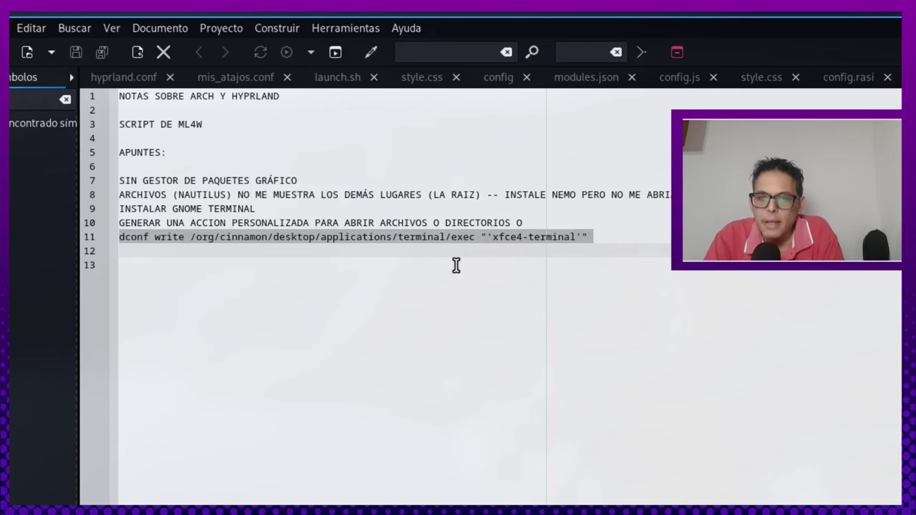
click(509, 243)
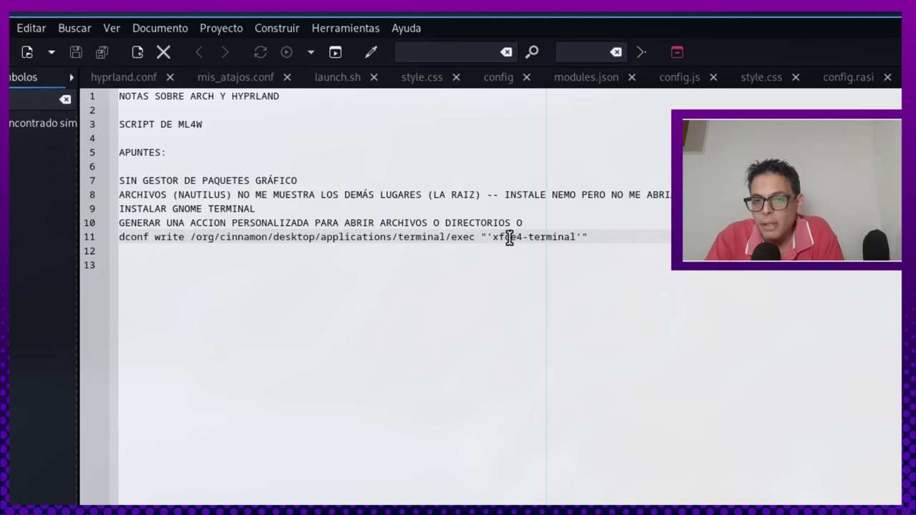
triple_click(507, 237)
click(549, 239)
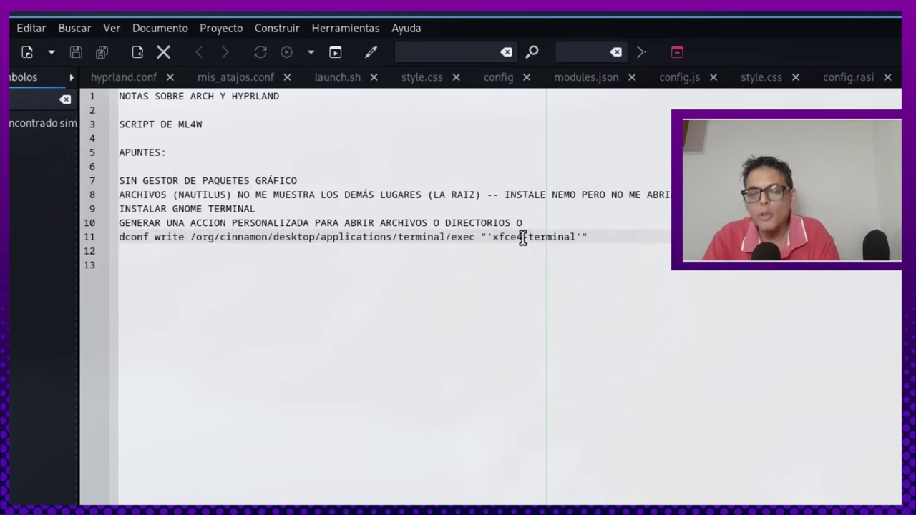
click(871, 350)
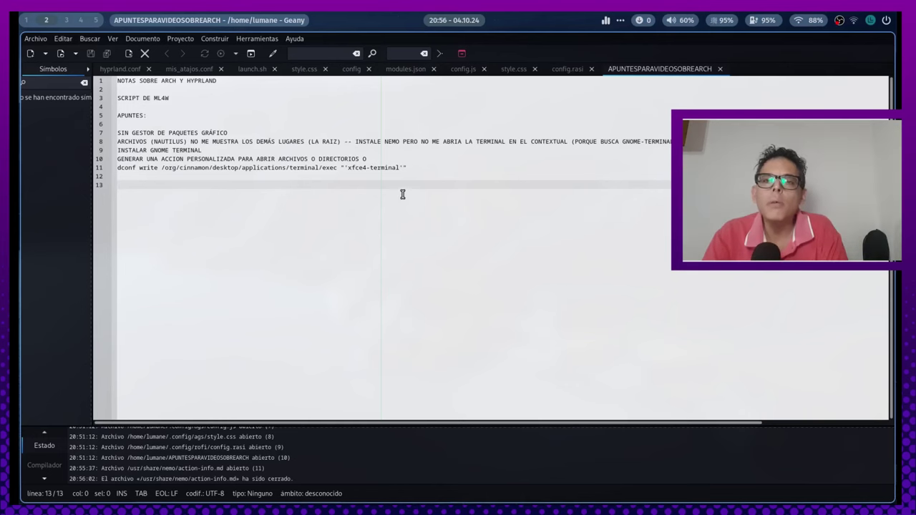
Close Geany on workspace 2 and Firefox on workspace 1.
key(super+q)
key(super+1)
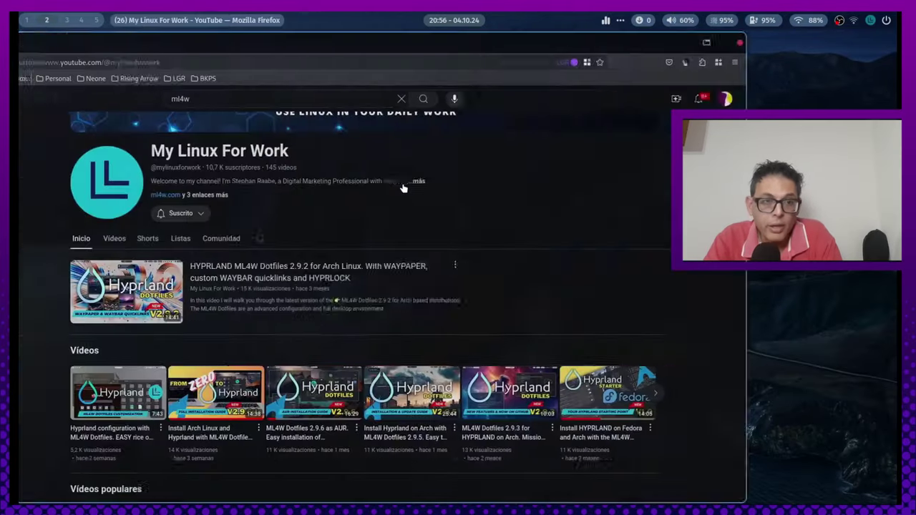
key(super+2)
key(super+1)
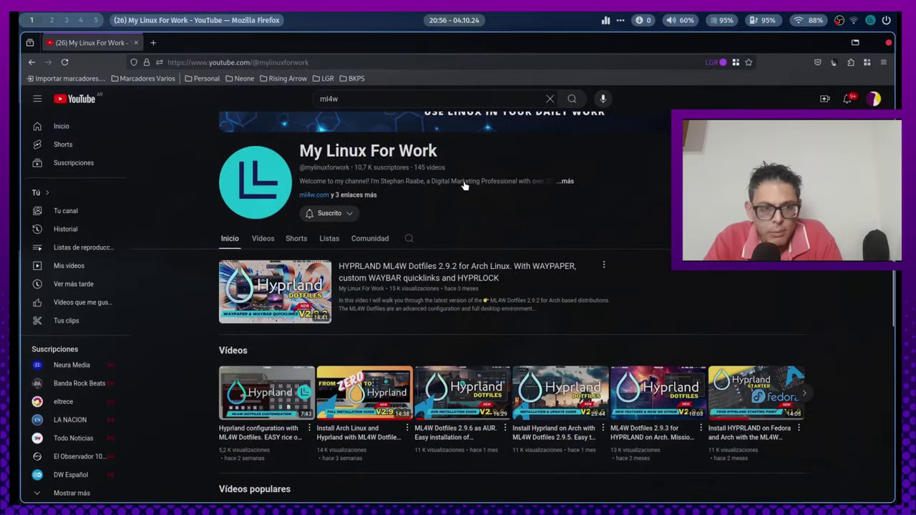
key(super+q)
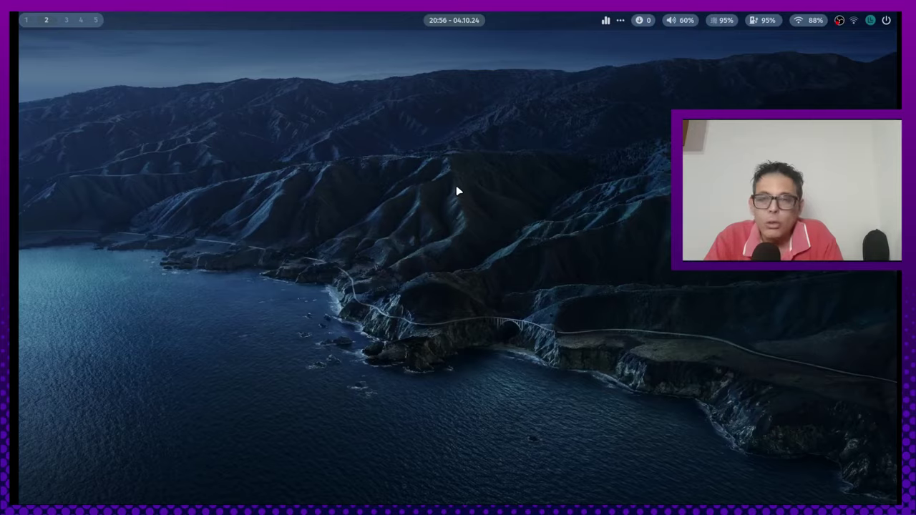
Close both Nemo windows on workspace 3.
key(super+3)
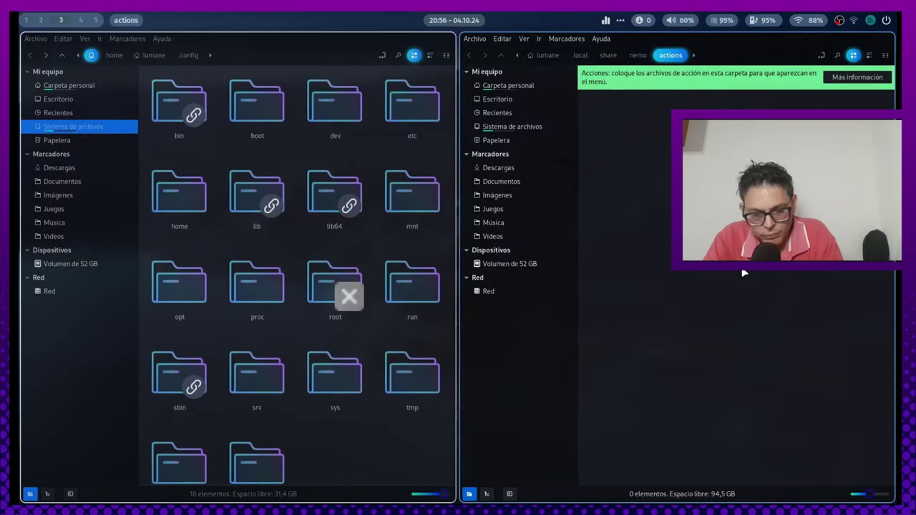
key(super+q)
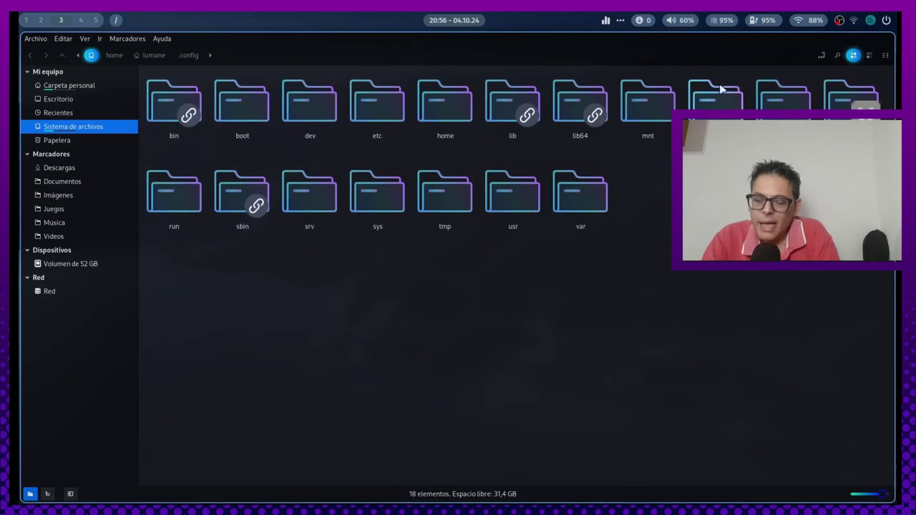
key(super+q)
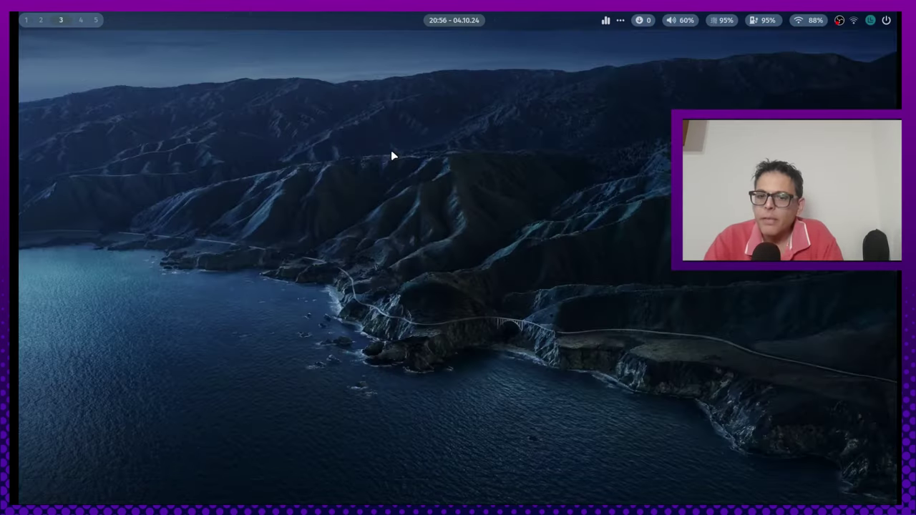
Open the application launcher, look through its entries and the rofi theme warning, and dismiss it.
key(super+d)
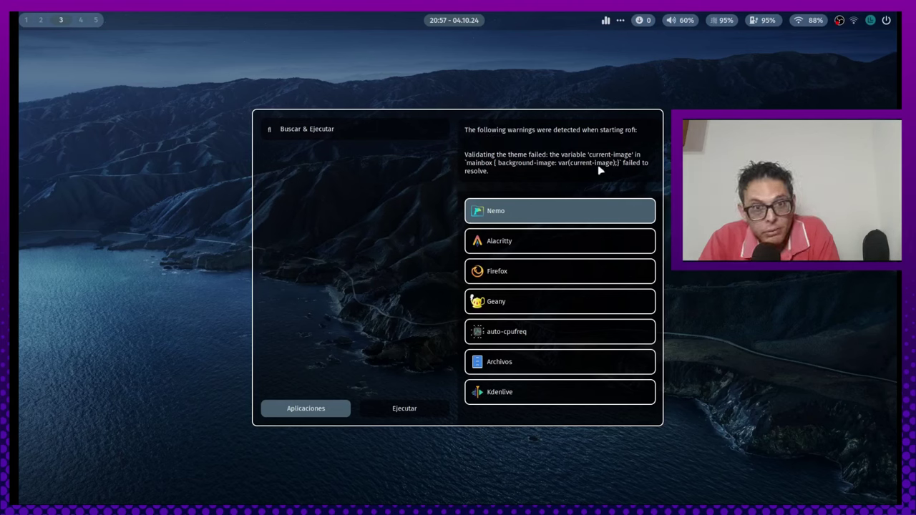
key(Down)
key(Down)
key(Down)
key(Down)
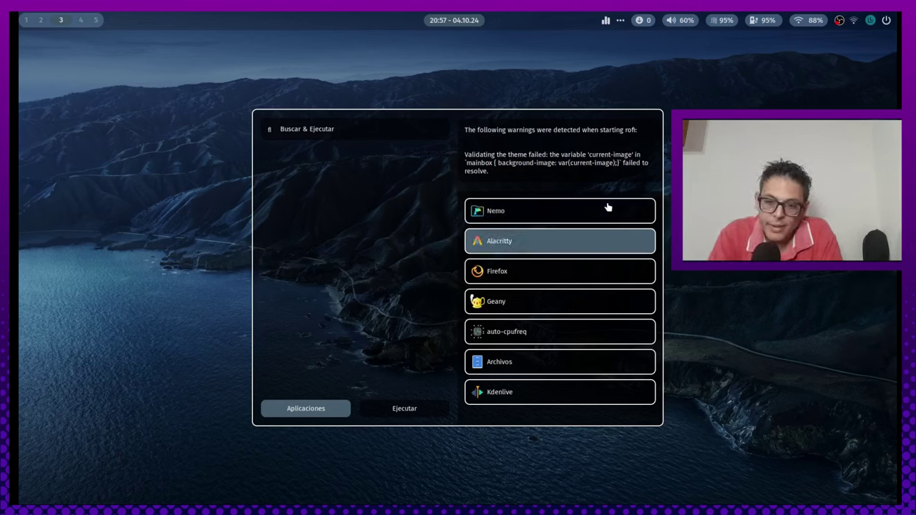
key(Up)
key(Up)
key(Up)
key(Up)
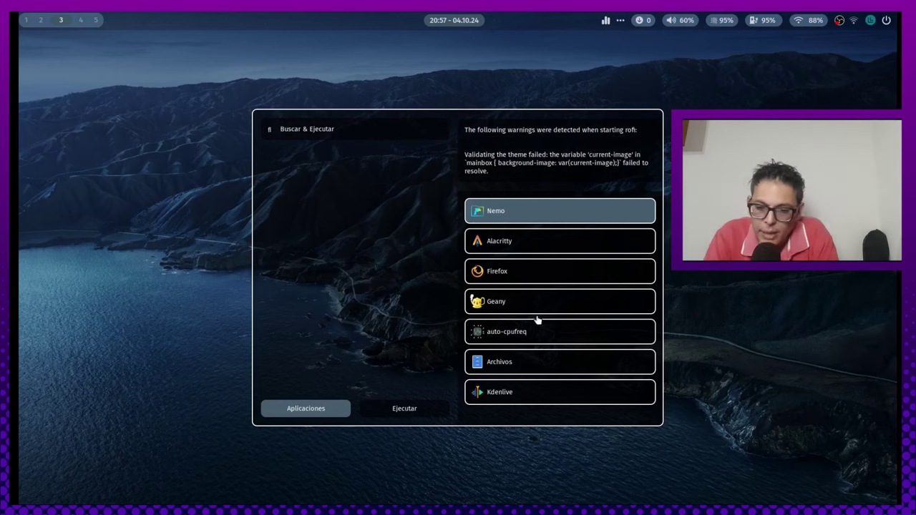
click(628, 218)
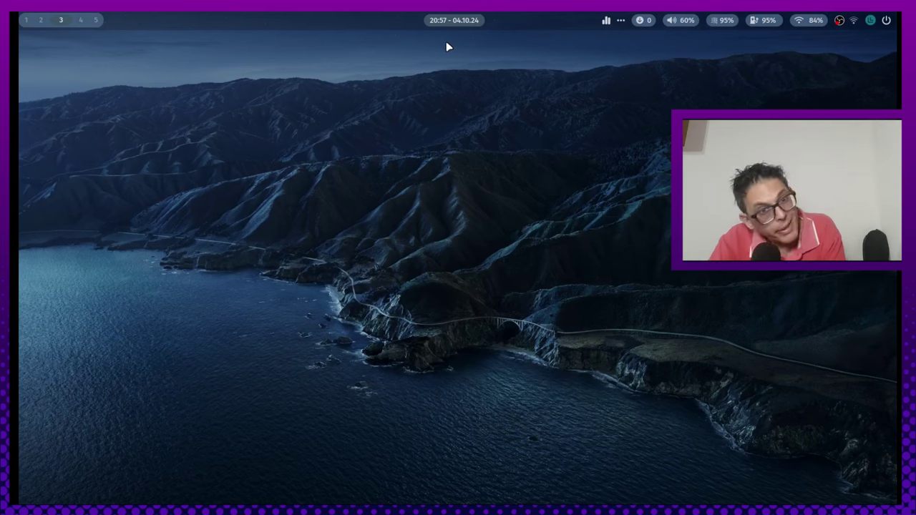
mouse_move(626, 17)
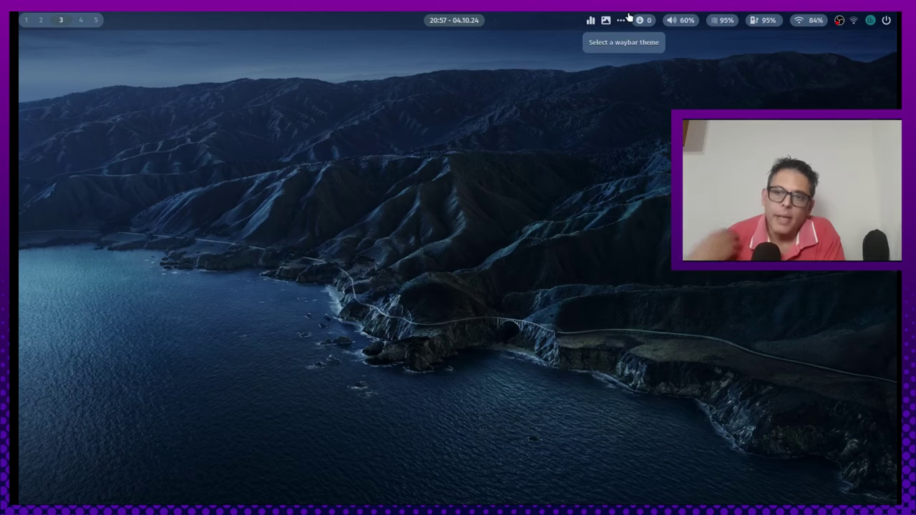